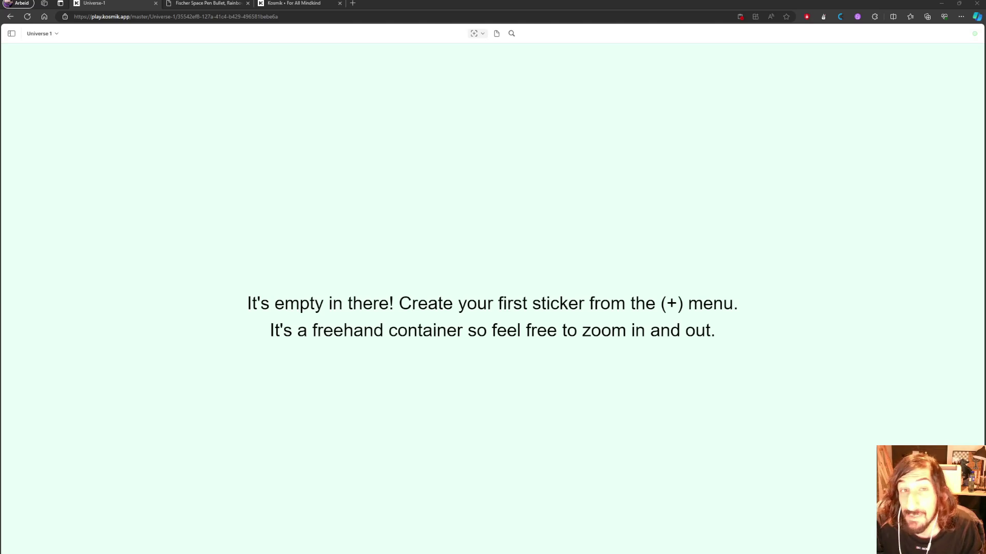
# Open the add menu listing the Card, Web, Text and Post-it sticker types.
pyautogui.click(475, 35)
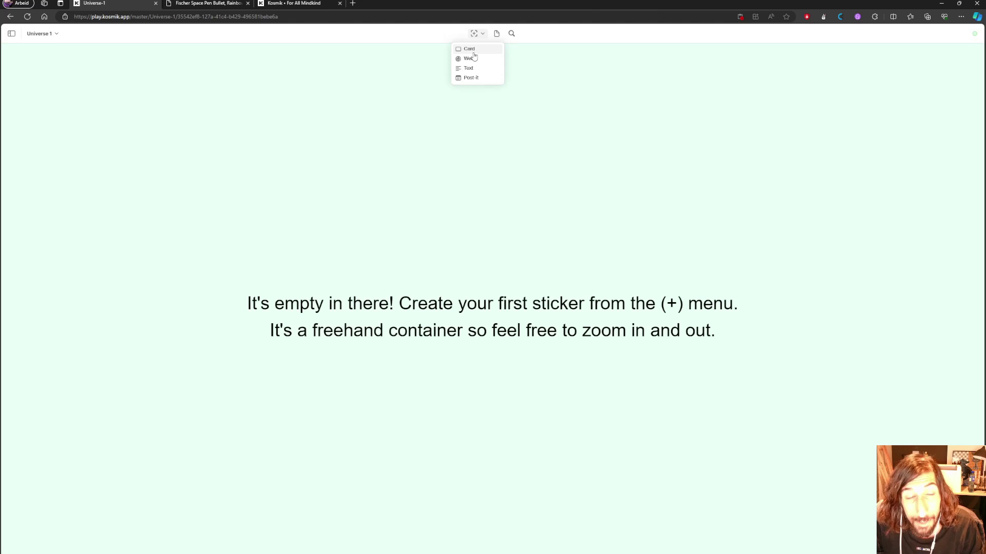
# Add three empty cards, placed at the upper right, upper left and bottom centre.
pyautogui.click(463, 49)
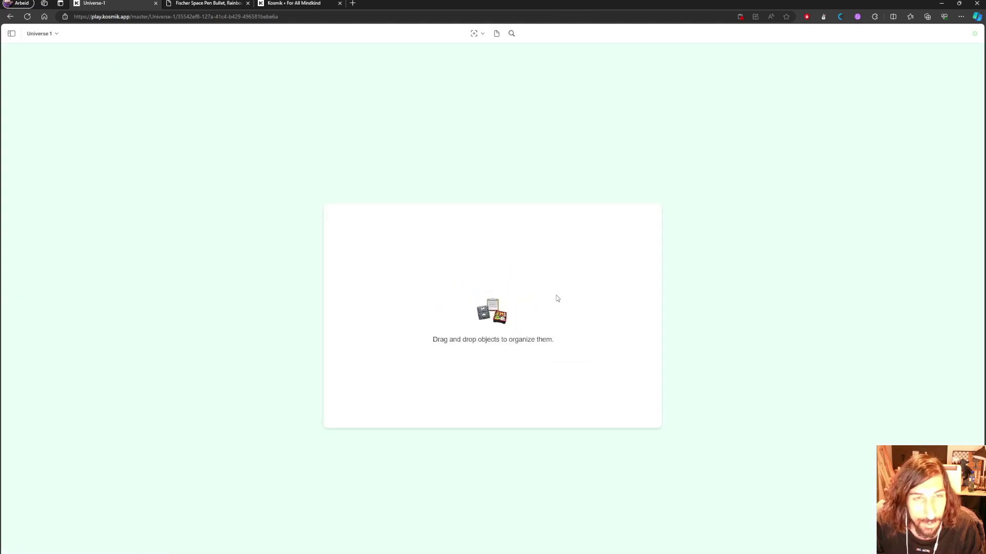
pyautogui.moveTo(557, 297); pyautogui.dragTo(735, 150)
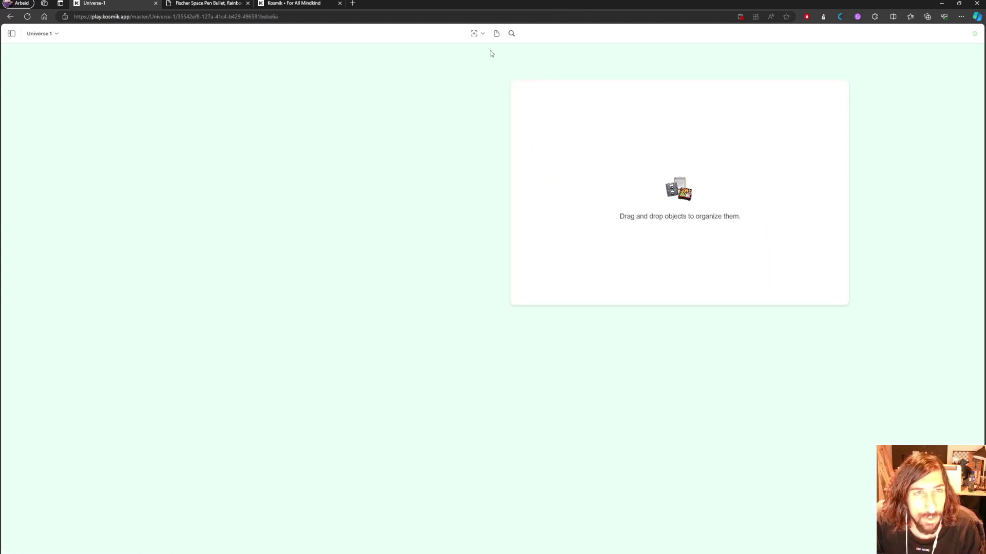
pyautogui.click(474, 34)
pyautogui.click(472, 49)
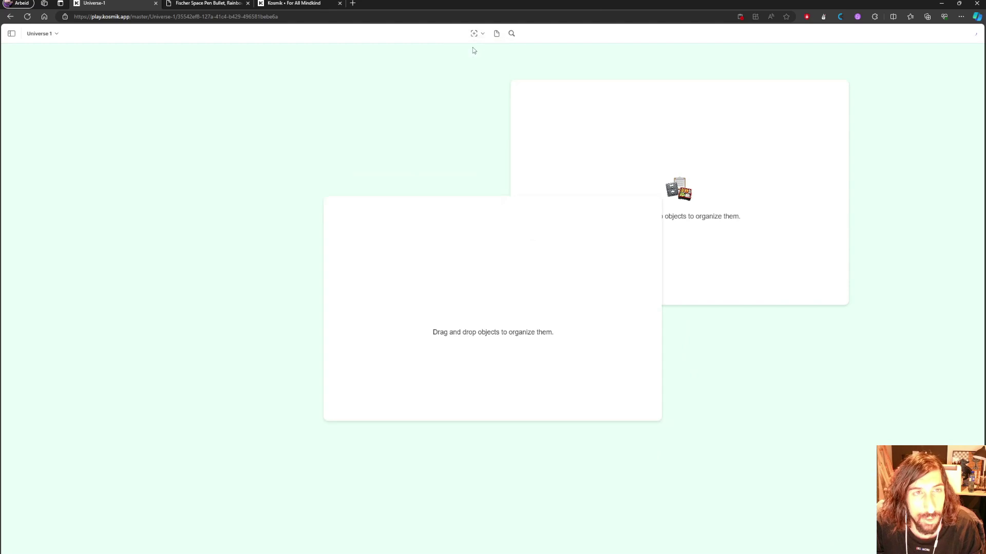
pyautogui.moveTo(508, 205); pyautogui.dragTo(314, 144)
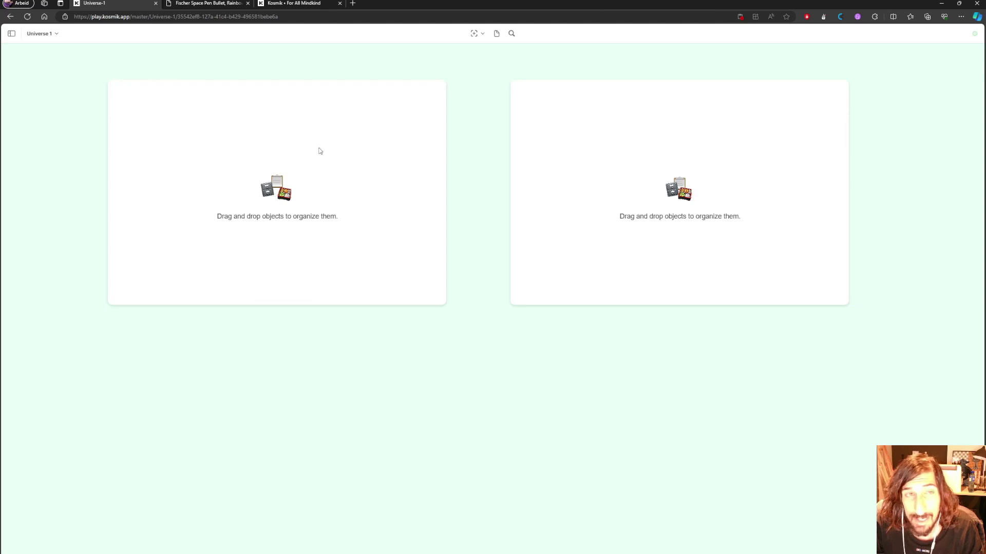
pyautogui.click(482, 34)
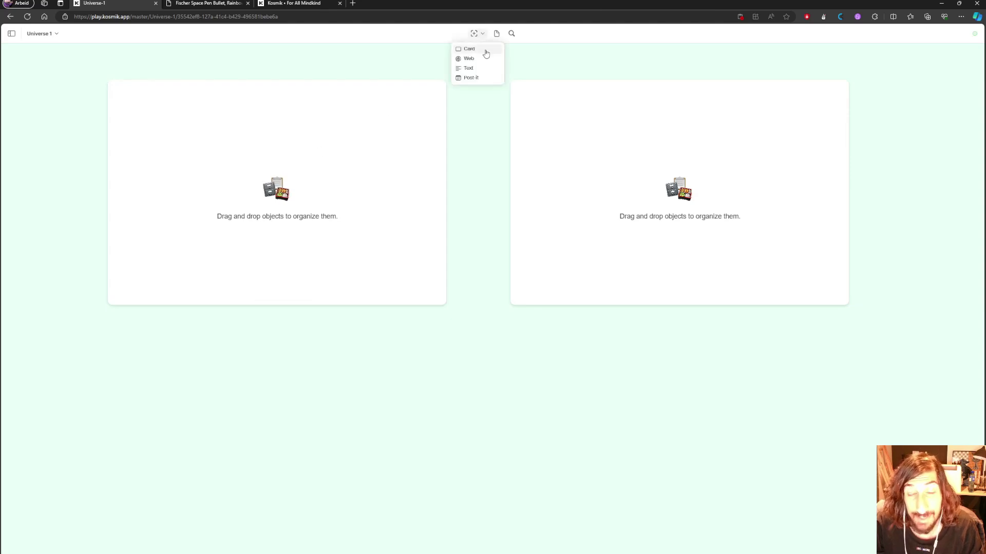
pyautogui.moveTo(486, 54); pyautogui.dragTo(488, 403)
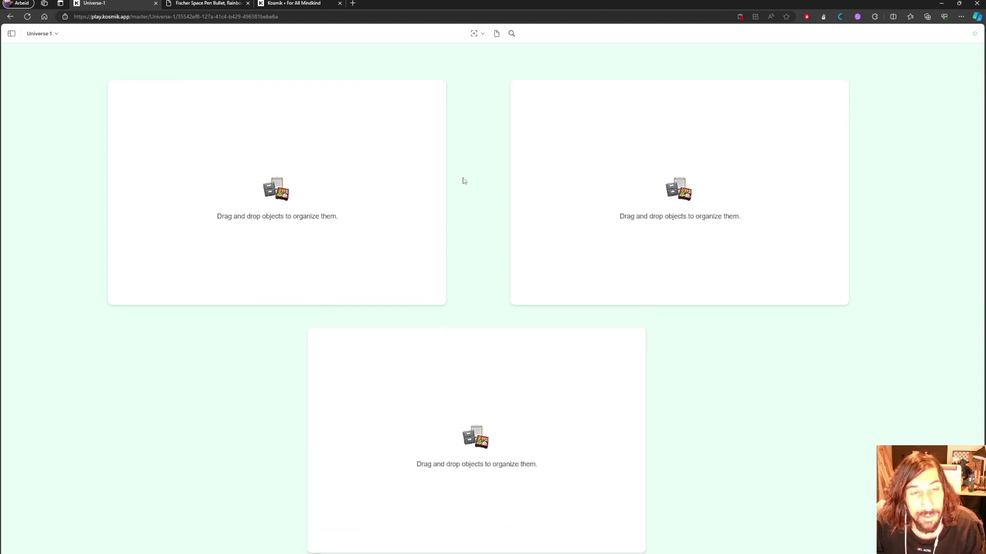
# Add a Large text block reading 'Suit guide' inside the upper-right card.
pyautogui.click(476, 34)
pyautogui.click(477, 69)
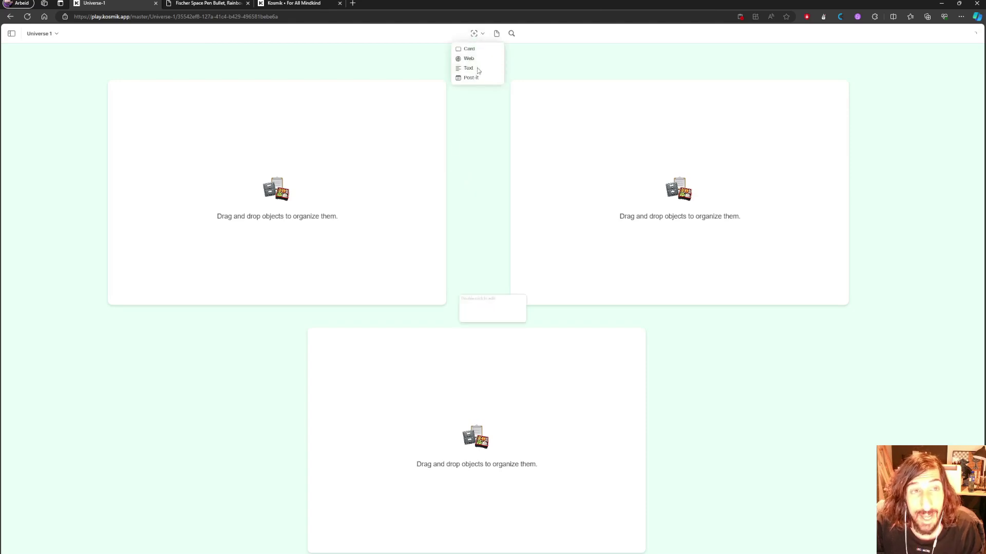
pyautogui.moveTo(486, 304); pyautogui.dragTo(670, 159)
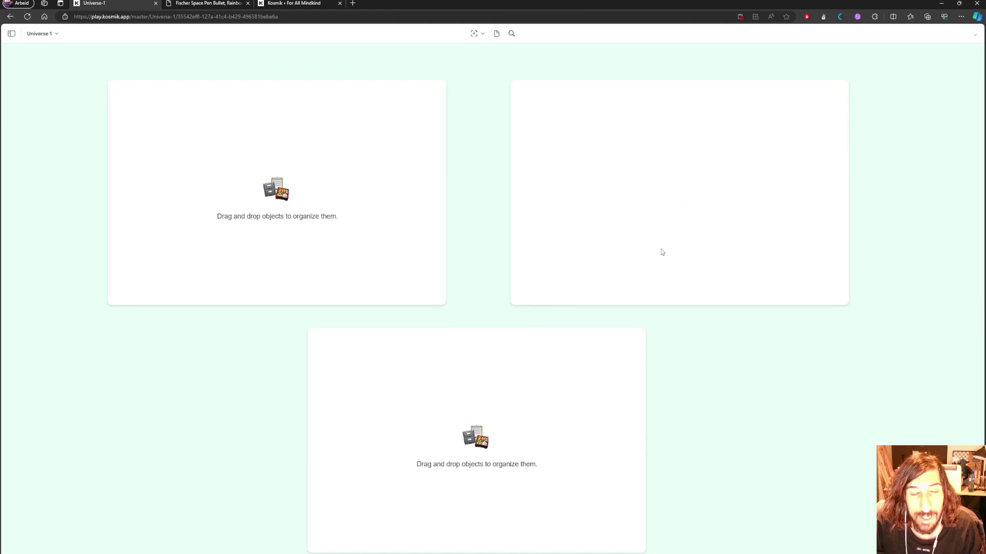
pyautogui.doubleClick(675, 154)
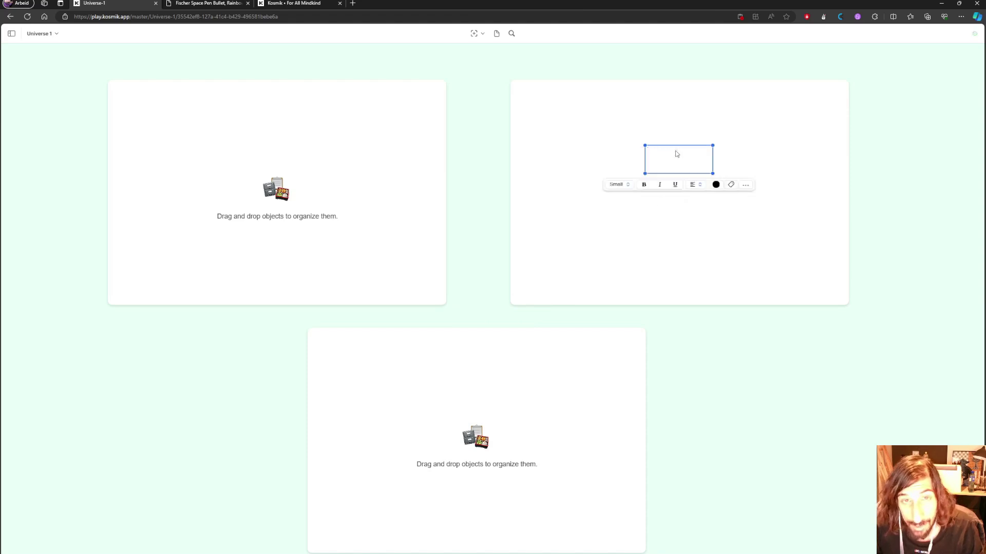
pyautogui.click(619, 185)
pyautogui.click(628, 154)
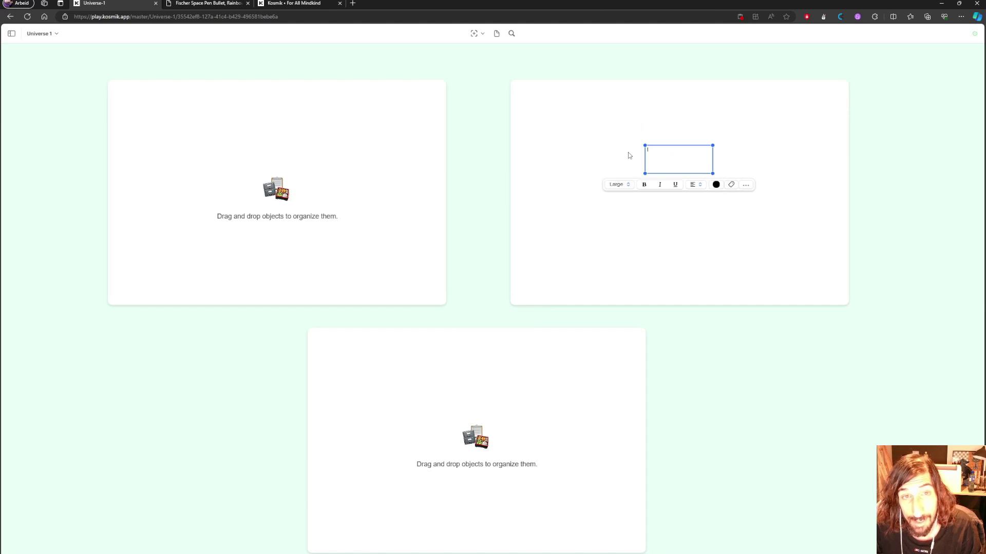
pyautogui.write('Suit')
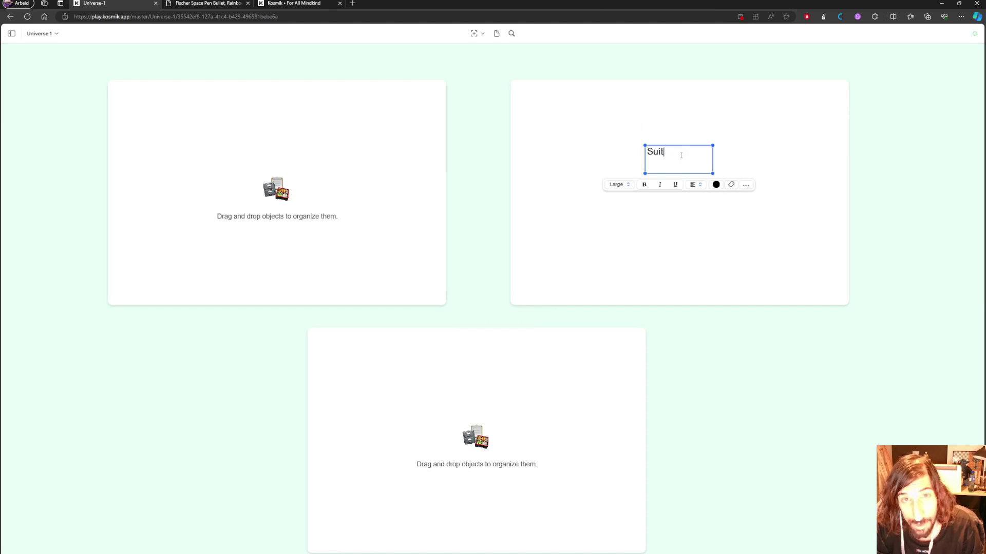
pyautogui.write(' guide')
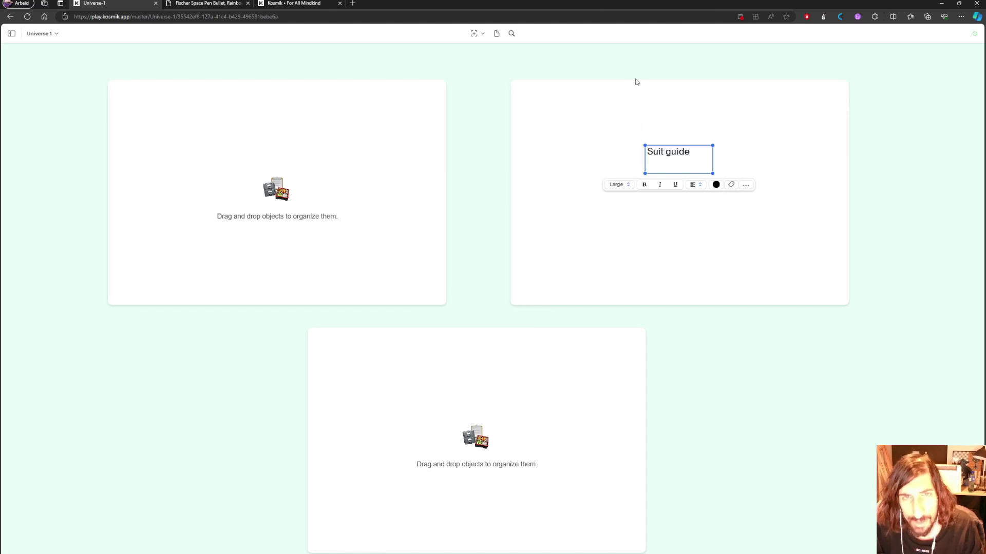
pyautogui.click(638, 86)
# Move the 'Suit guide' heading to the card's top and centre-align it.
pyautogui.click(673, 157)
pyautogui.moveTo(674, 156); pyautogui.dragTo(674, 98)
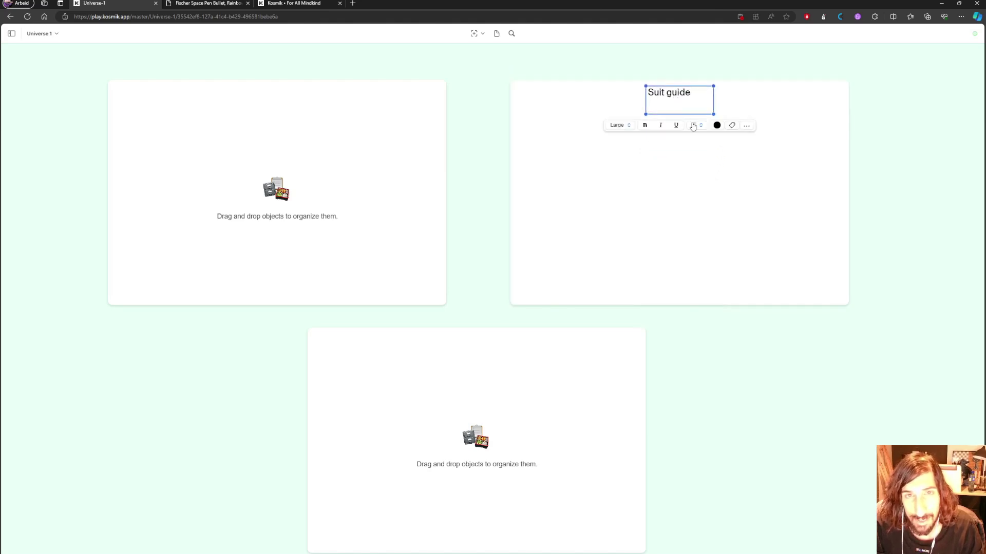
pyautogui.click(692, 127)
pyautogui.click(702, 86)
pyautogui.click(771, 106)
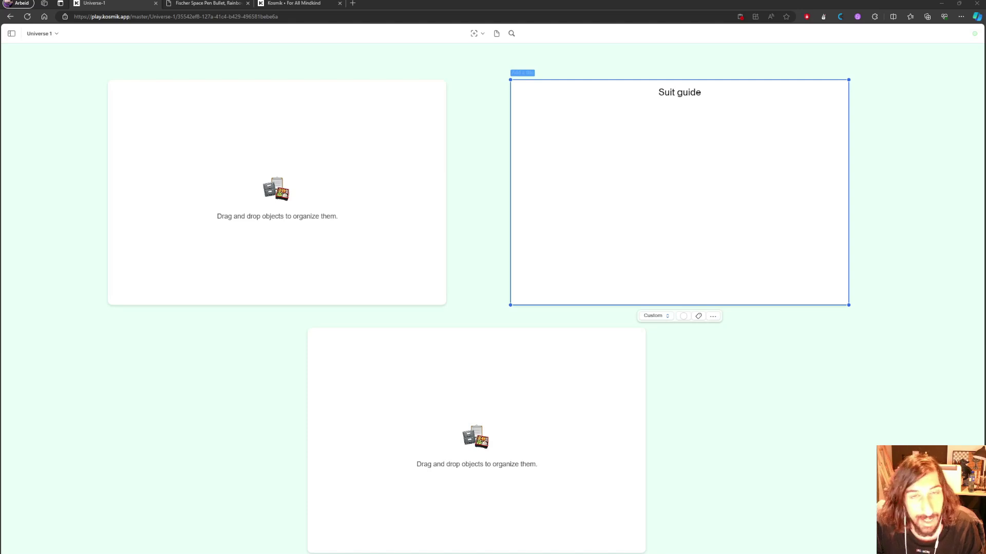
# Drop secamore-suit-guide.pdf into the Suit guide card and page forward to page 8.
pyautogui.moveTo(672, 159); pyautogui.dragTo(629, 162)
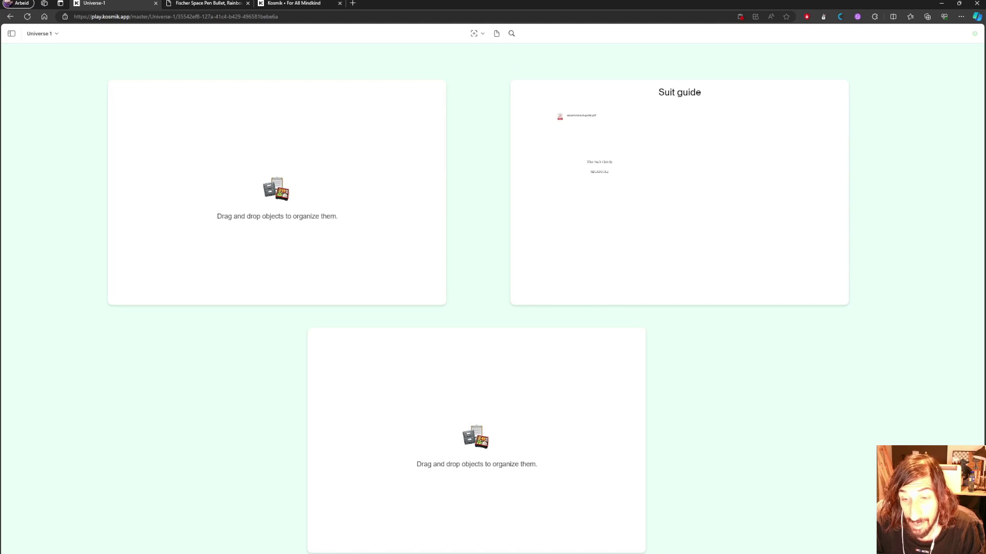
pyautogui.scroll(5, 785, 316)
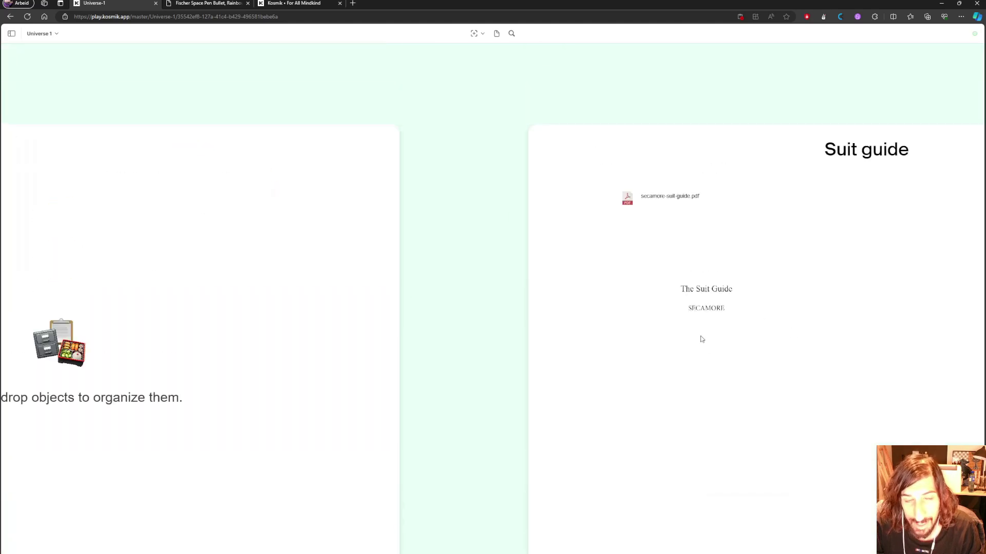
pyautogui.click(702, 339)
pyautogui.click(714, 486)
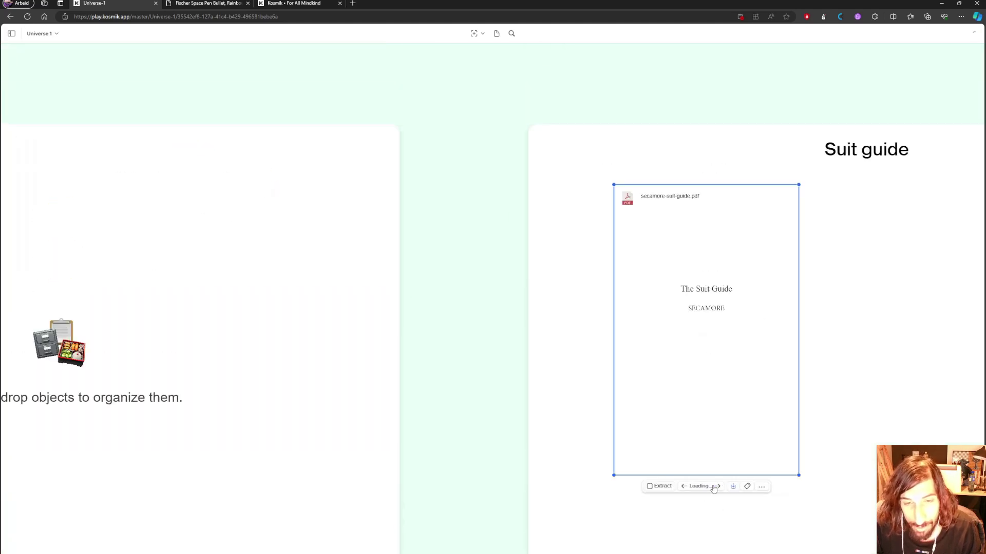
pyautogui.click(714, 487)
pyautogui.click(714, 487)
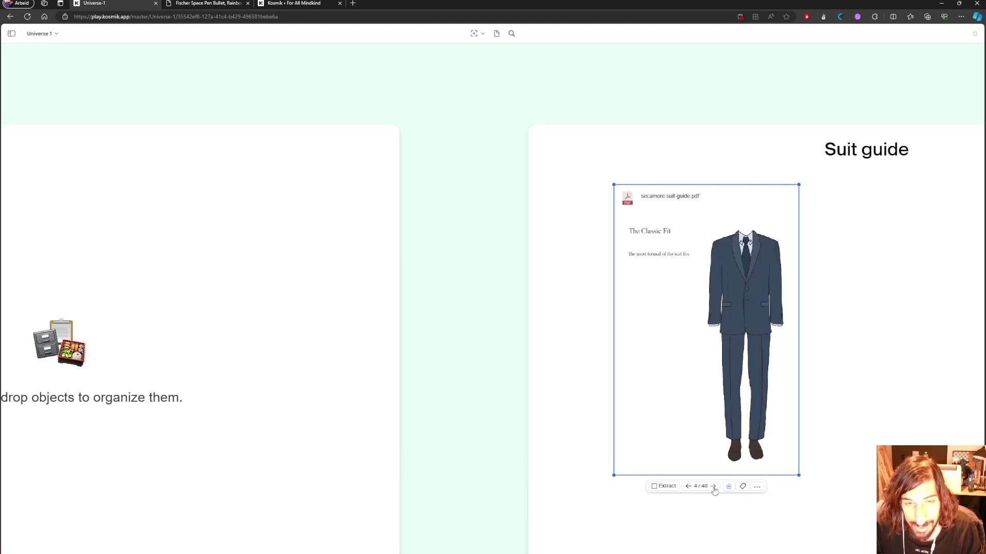
pyautogui.click(713, 486)
pyautogui.click(713, 487)
pyautogui.click(713, 487)
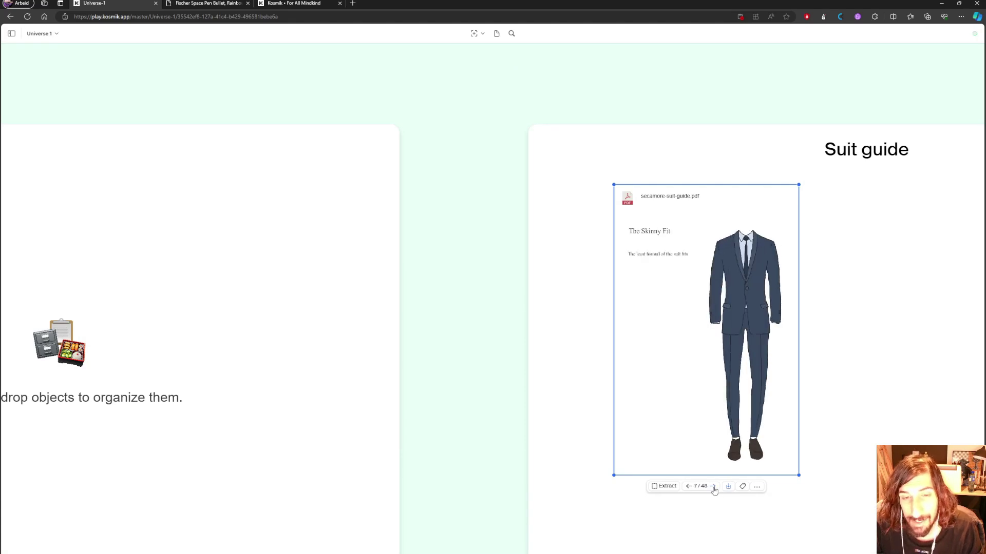
pyautogui.click(713, 486)
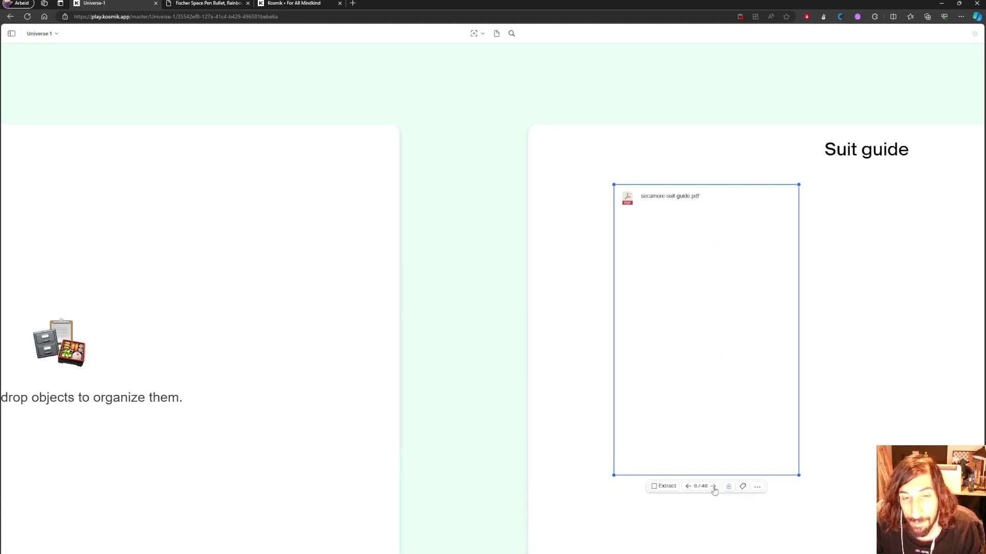
# Check the PDF's secamore tag, then page on to the Double-Breasted Suit Jacket page (10/48).
pyautogui.click(744, 488)
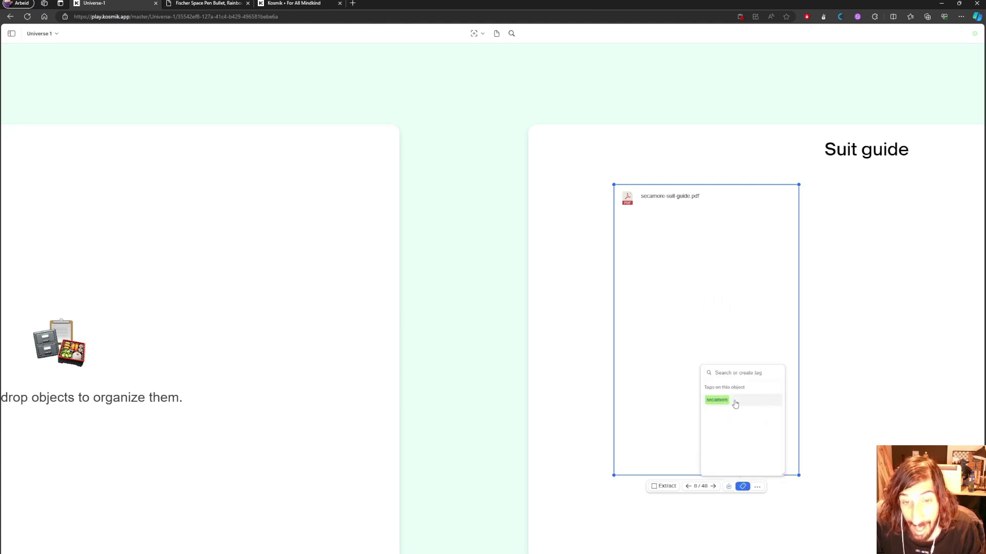
pyautogui.press('Escape')
pyautogui.click(657, 262)
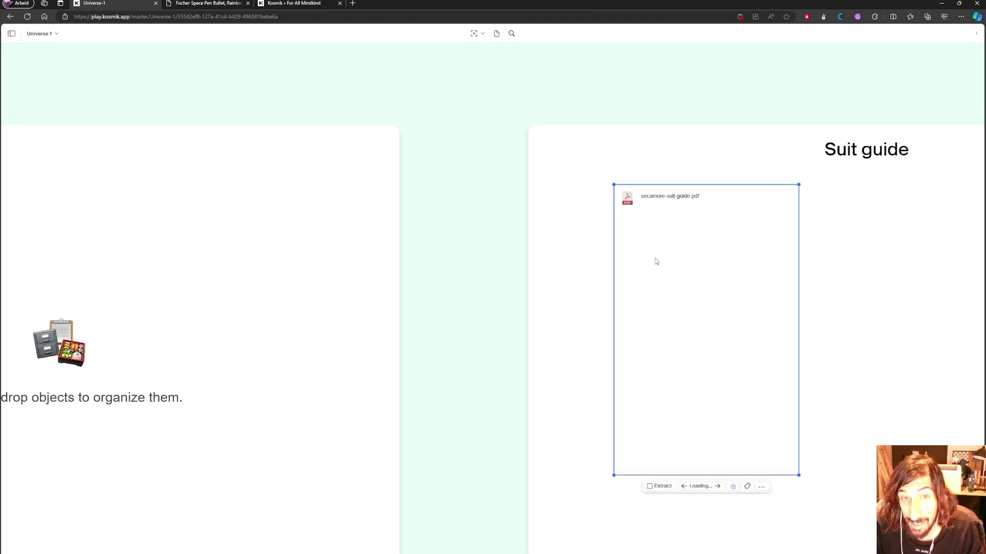
pyautogui.click(715, 487)
pyautogui.click(714, 487)
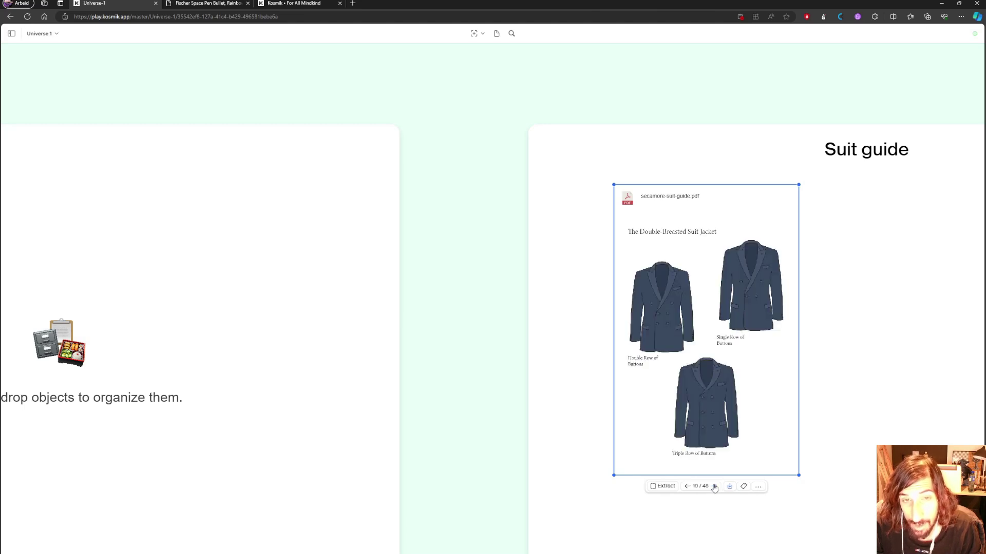
# Extract 'The Suit Guide / SECAMORE' title area from the PDF onto the canvas.
pyautogui.click(665, 487)
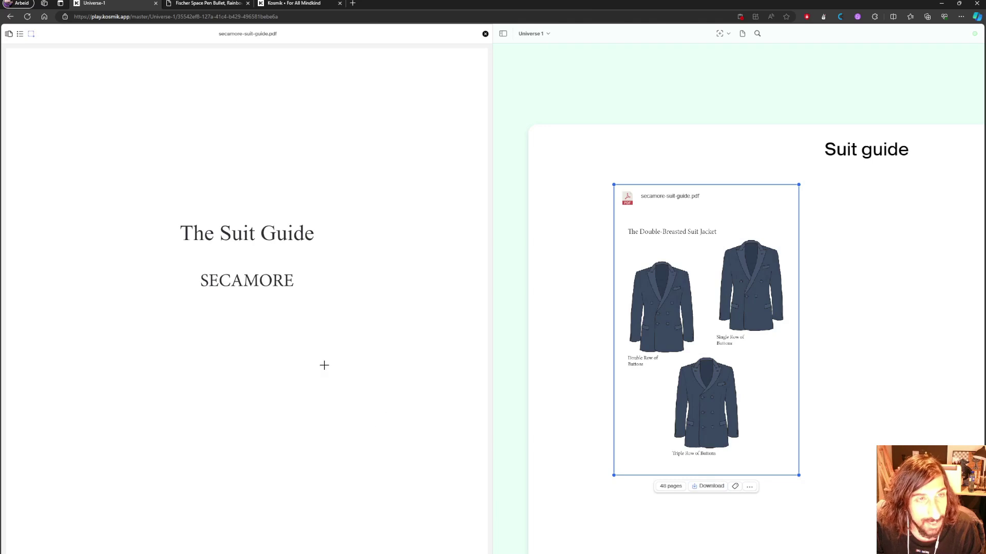
pyautogui.moveTo(156, 194); pyautogui.dragTo(367, 315)
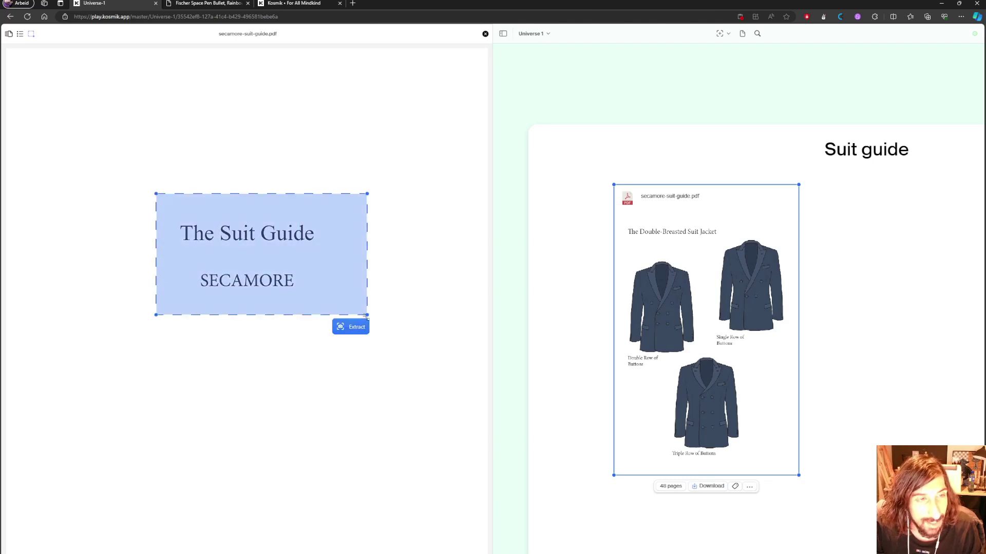
pyautogui.click(354, 328)
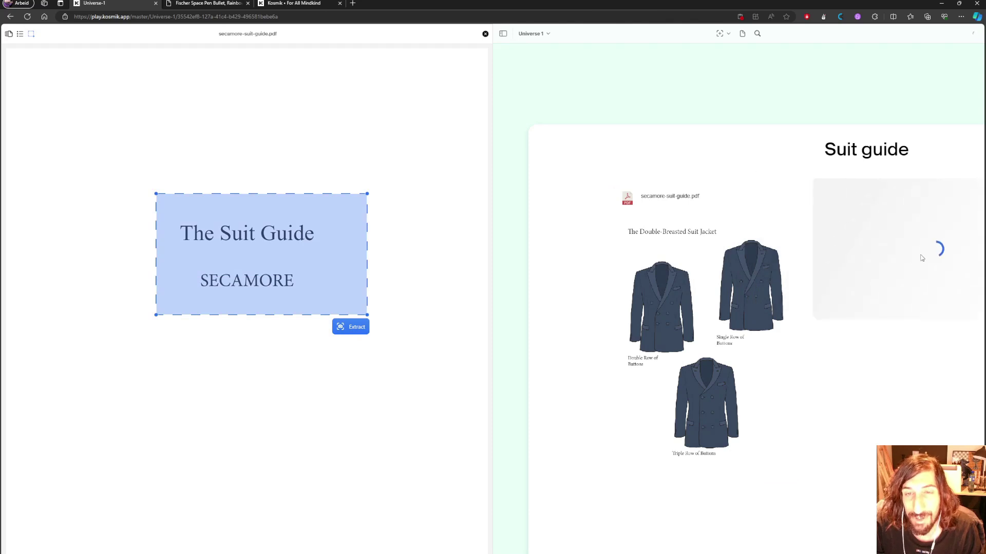
# Scroll across the canvas and close the suit-guide PDF viewer.
pyautogui.scroll(-1, 616, 539)
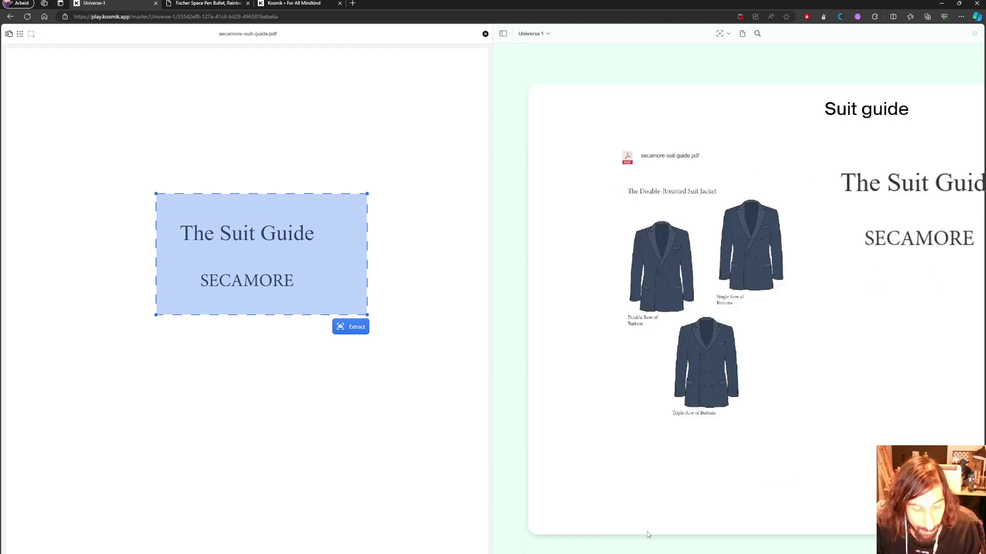
pyautogui.hscroll(1, 706, 521)
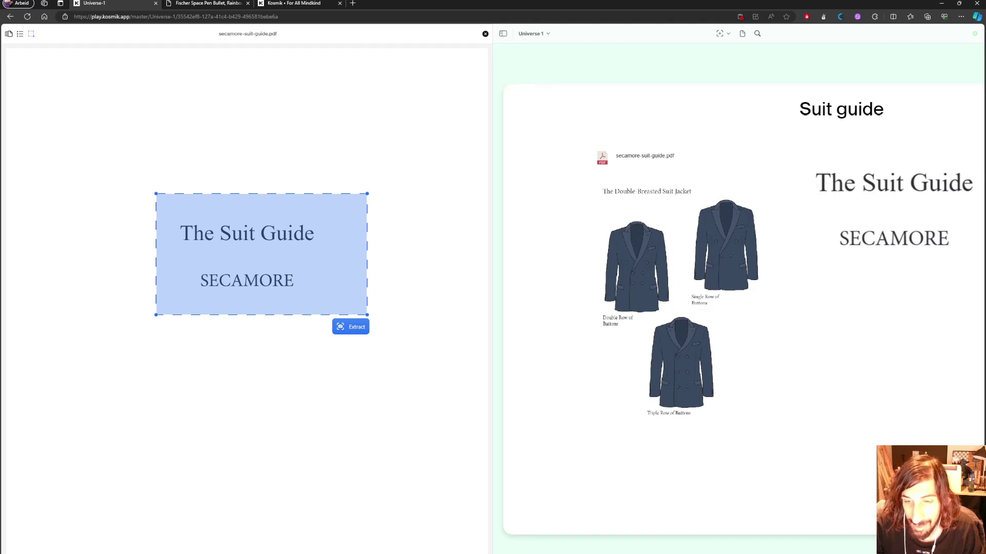
pyautogui.scroll(-3, 738, 318)
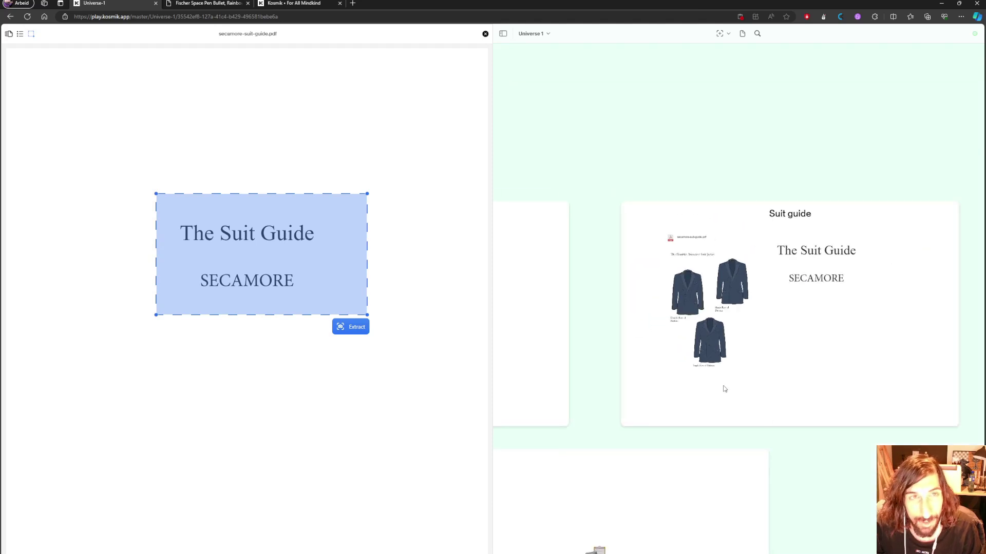
pyautogui.click(485, 34)
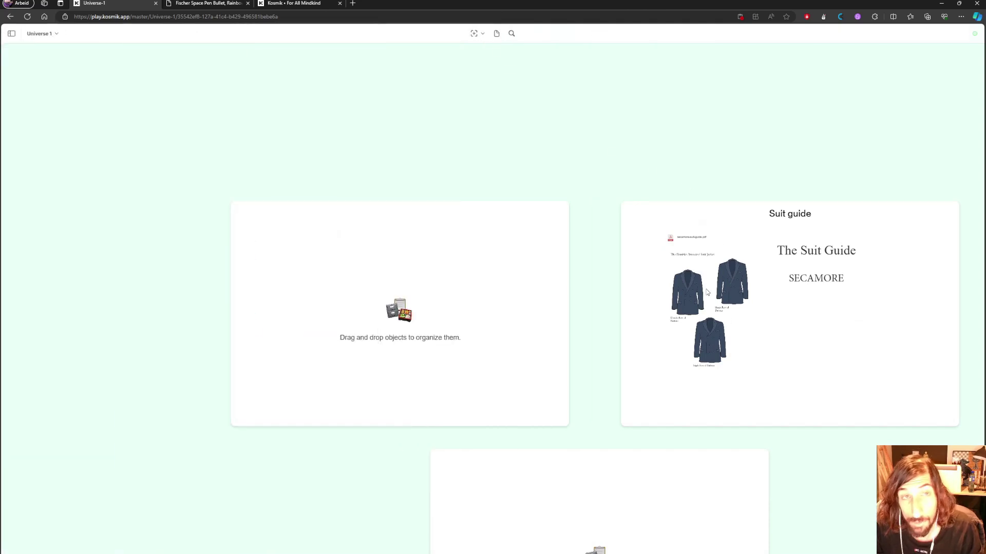
# Create a Web sticker from the pasted lushdive.no product link.
pyautogui.click(477, 34)
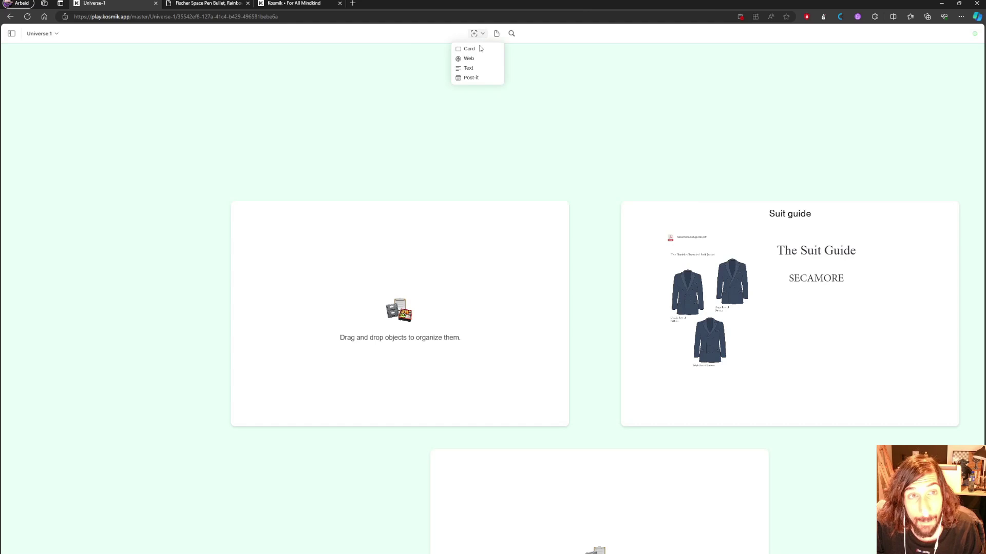
pyautogui.click(474, 59)
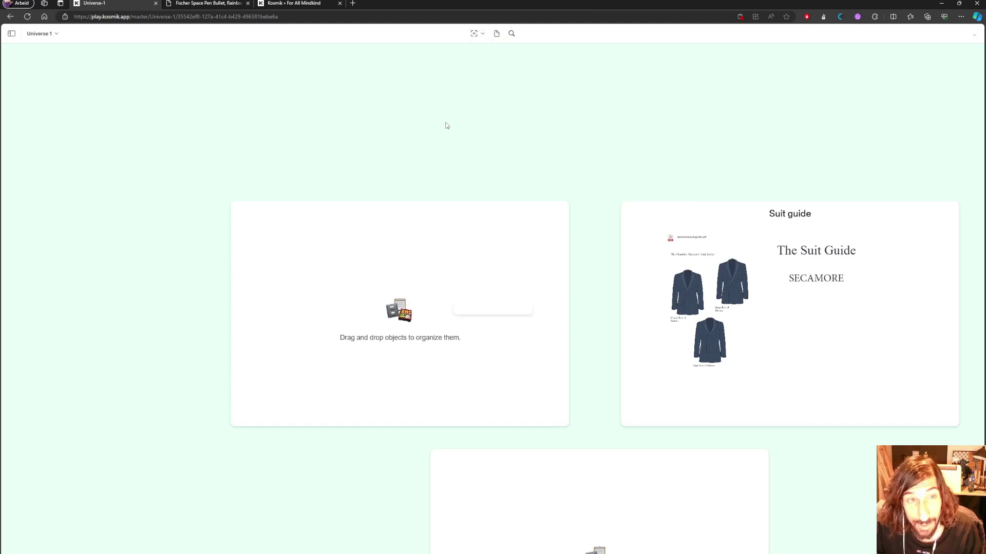
pyautogui.click(494, 309)
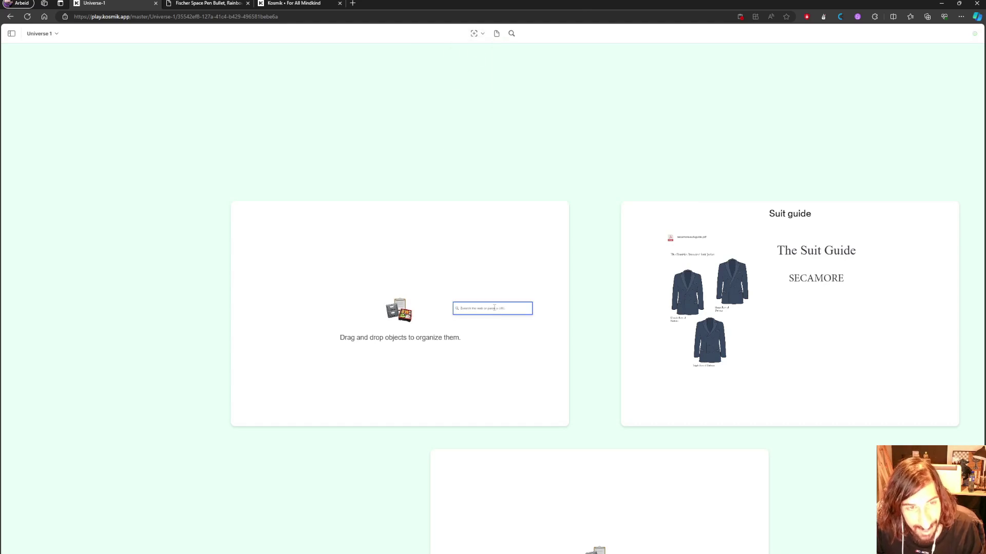
pyautogui.hotkey('ctrl', 'v')
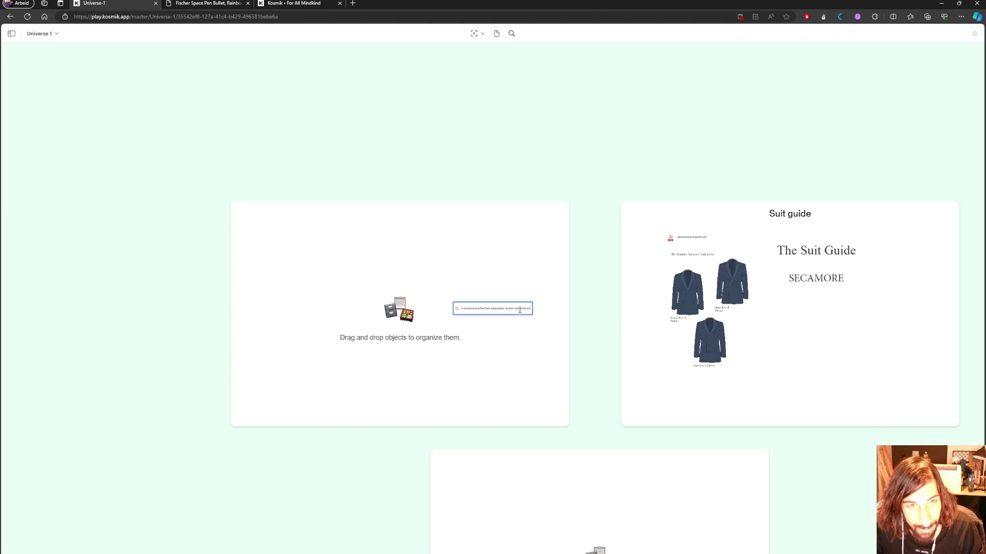
pyautogui.press('Return')
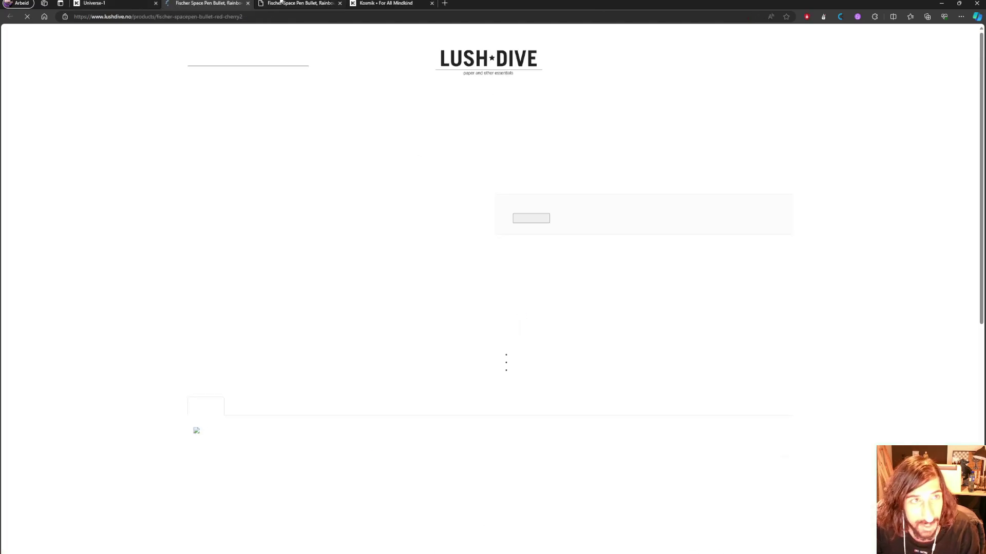
# Move the web sticker into the empty left card and shrink it to a small tile.
pyautogui.click(125, 4)
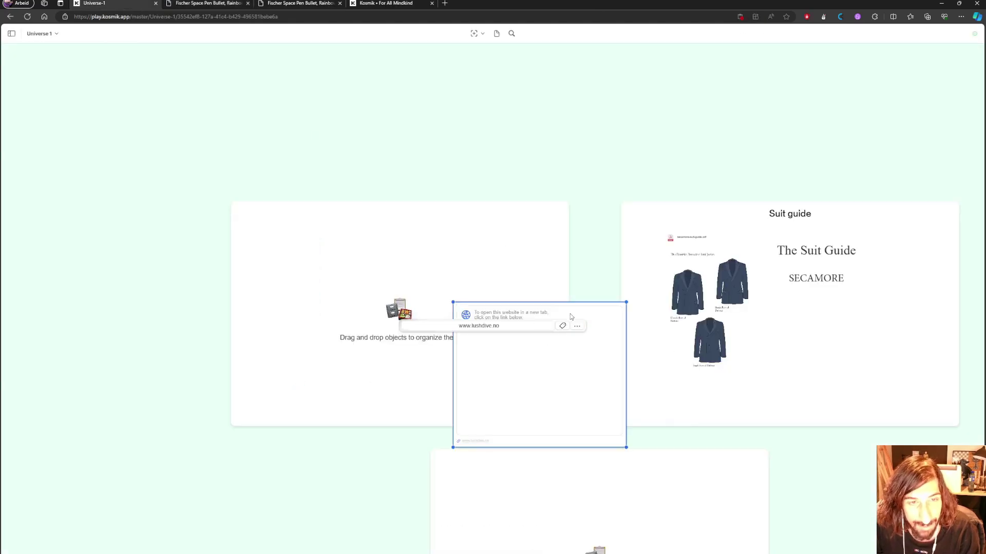
pyautogui.moveTo(493, 304); pyautogui.dragTo(428, 261)
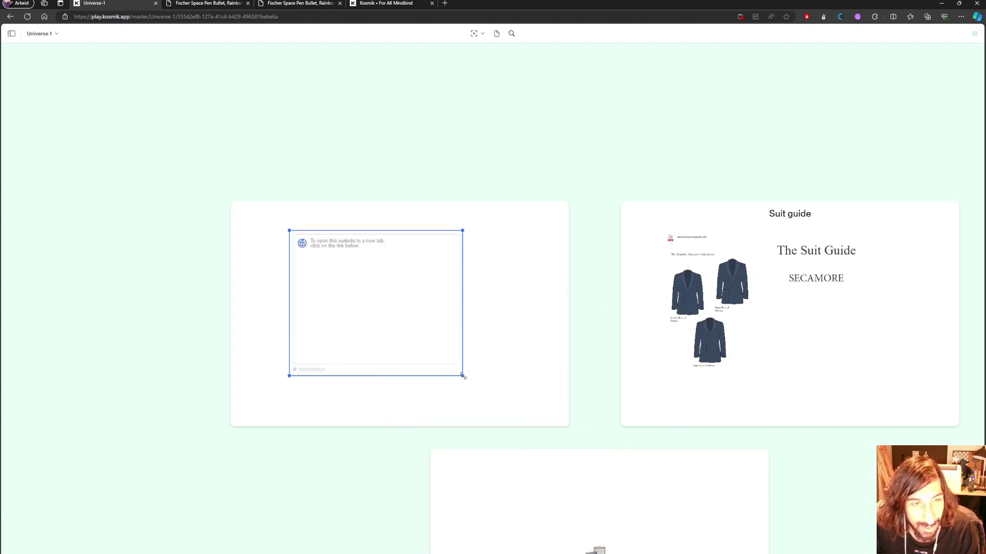
pyautogui.moveTo(463, 376); pyautogui.dragTo(380, 265)
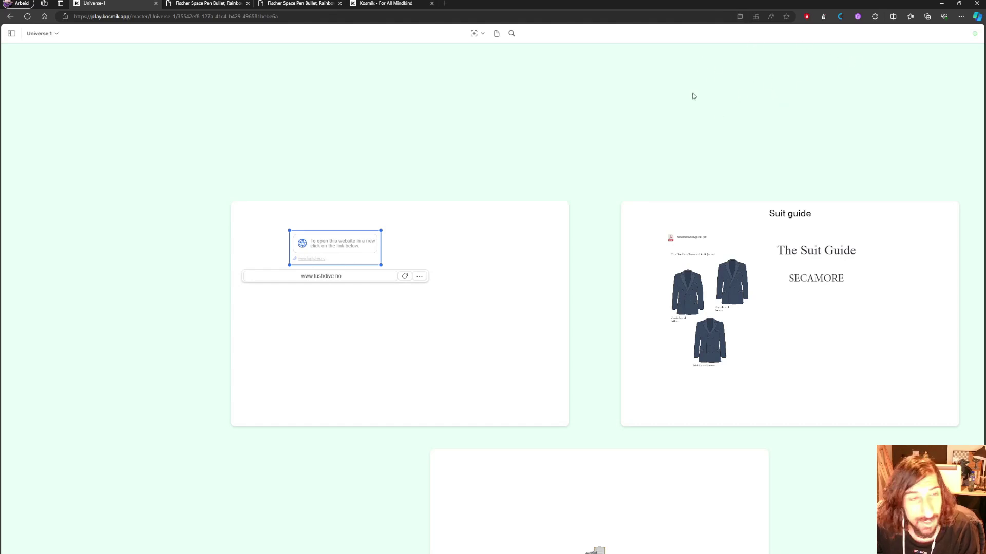
# Tag the lushdive web sticker with a new 'Notetaking' tag and open the search panel.
pyautogui.click(405, 276)
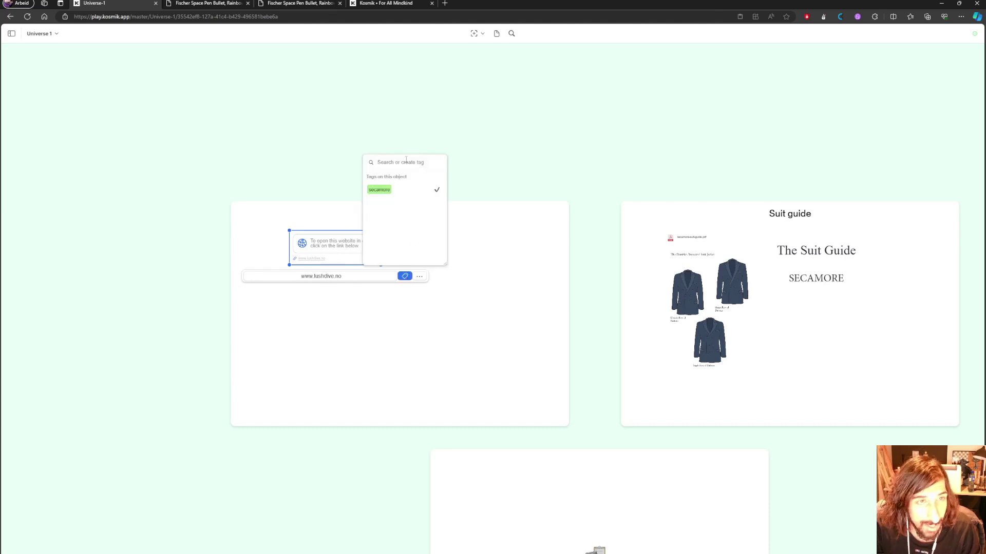
pyautogui.write('Note')
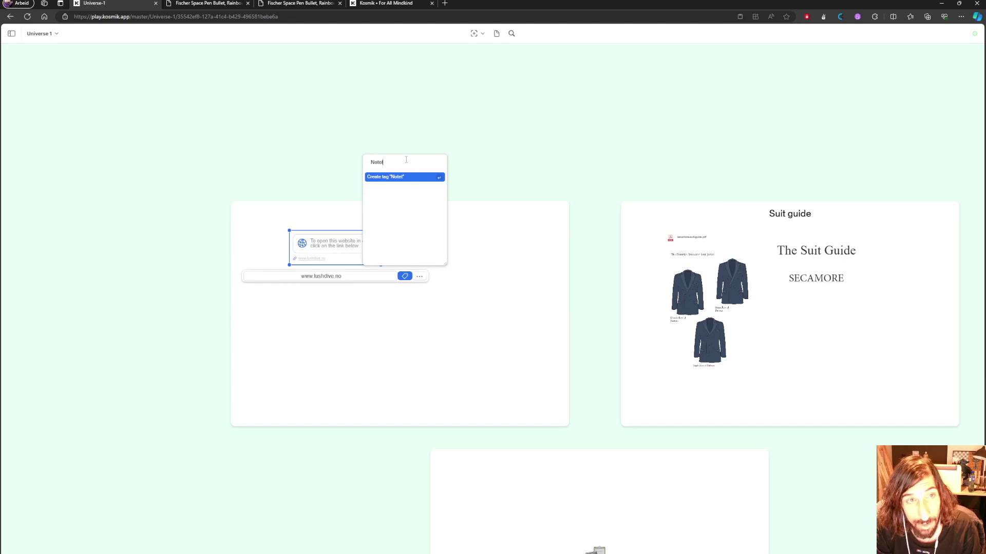
pyautogui.write('taking')
pyautogui.press('Return')
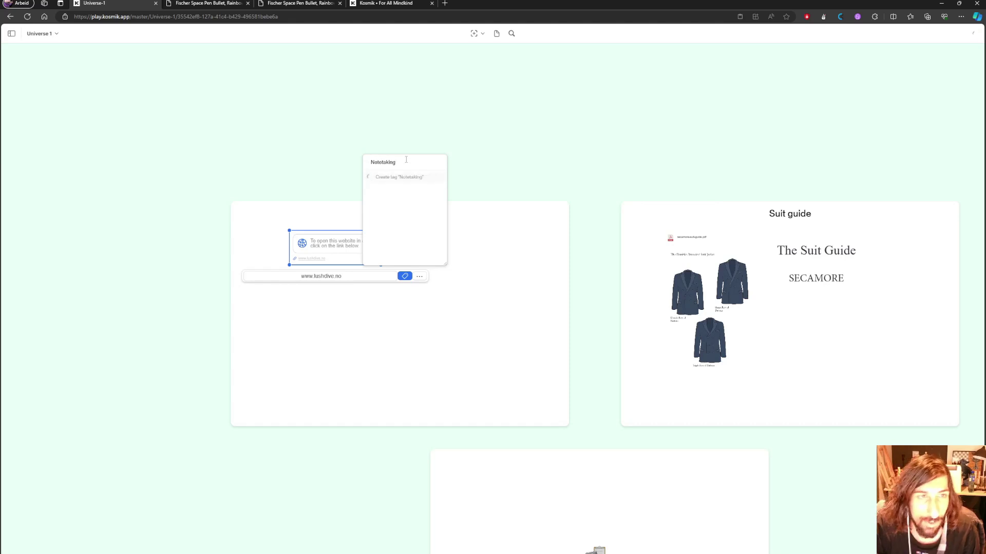
pyautogui.click(495, 94)
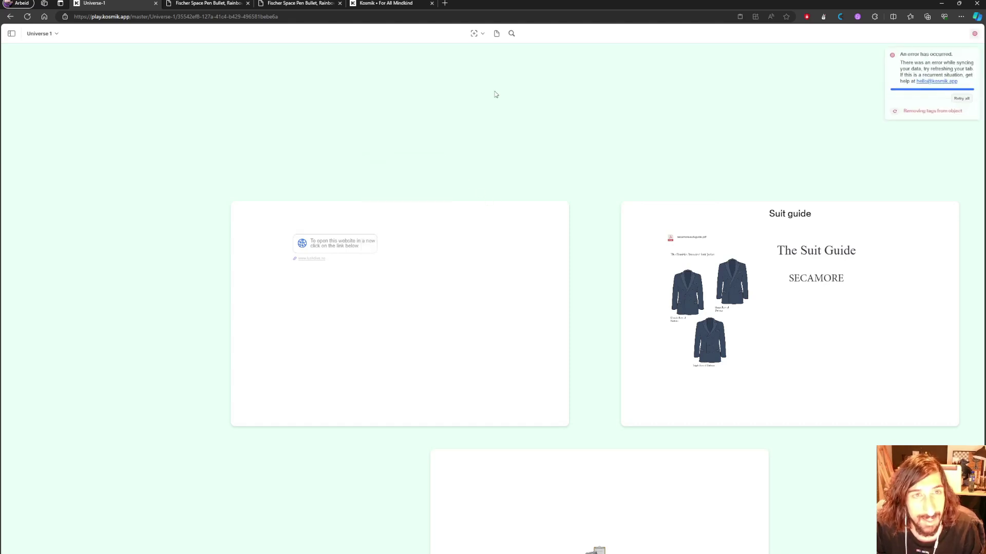
pyautogui.click(511, 34)
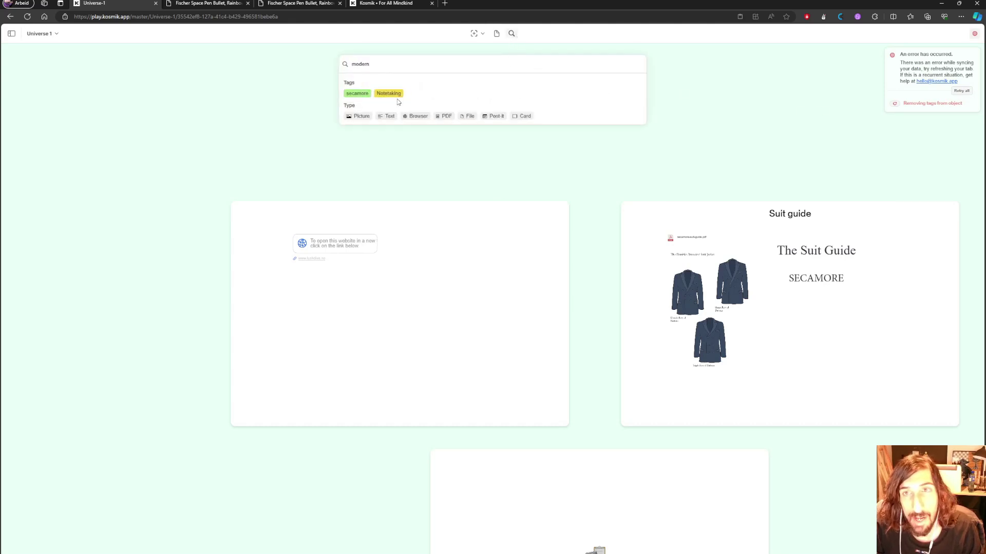
# Dismiss the search panel by clicking an empty spot on the canvas.
pyautogui.click(320, 97)
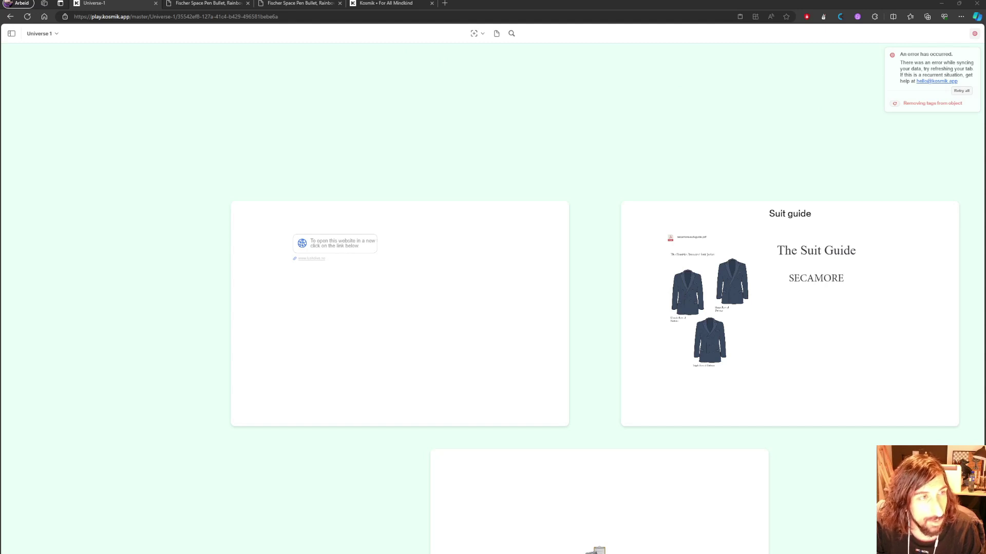
# Drop the thumbnails into the left card, delete the Craft one, and move Notetaking right.
pyautogui.moveTo(484, 295); pyautogui.dragTo(273, 308)
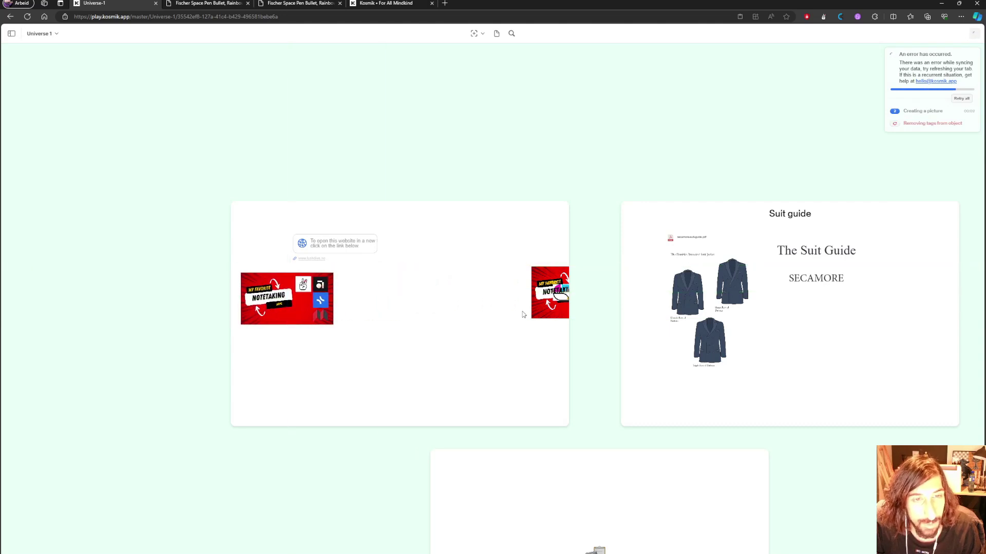
pyautogui.moveTo(523, 314); pyautogui.dragTo(513, 276)
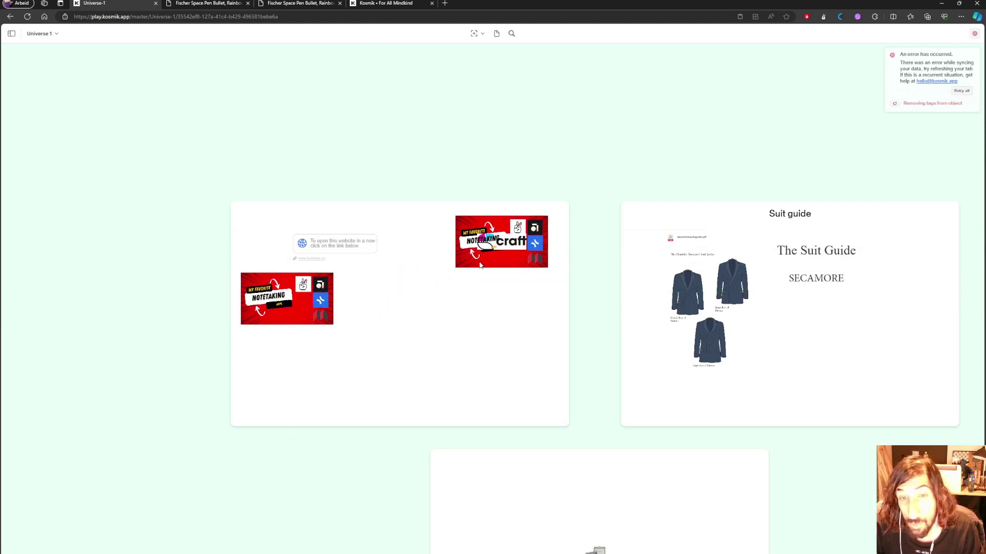
pyautogui.click(488, 255)
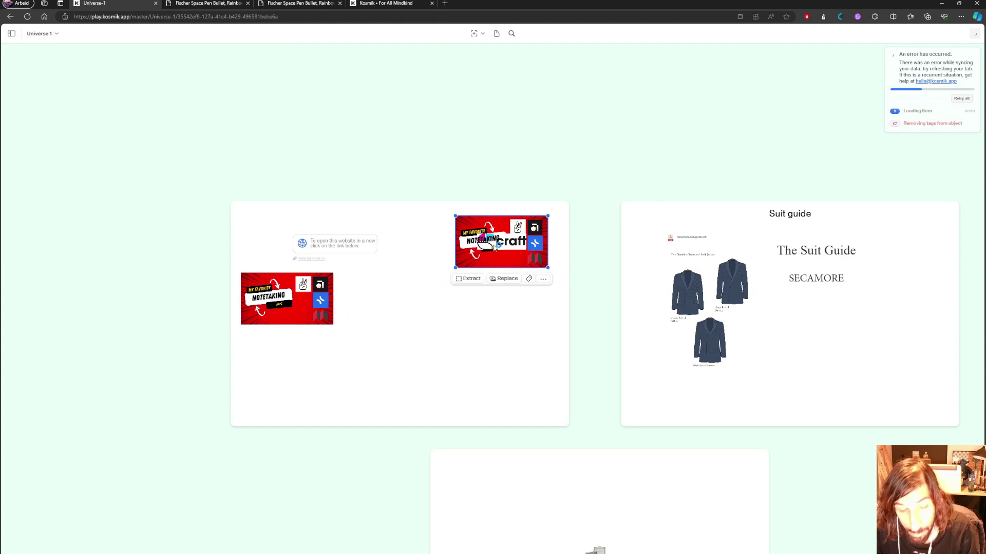
pyautogui.press('Delete')
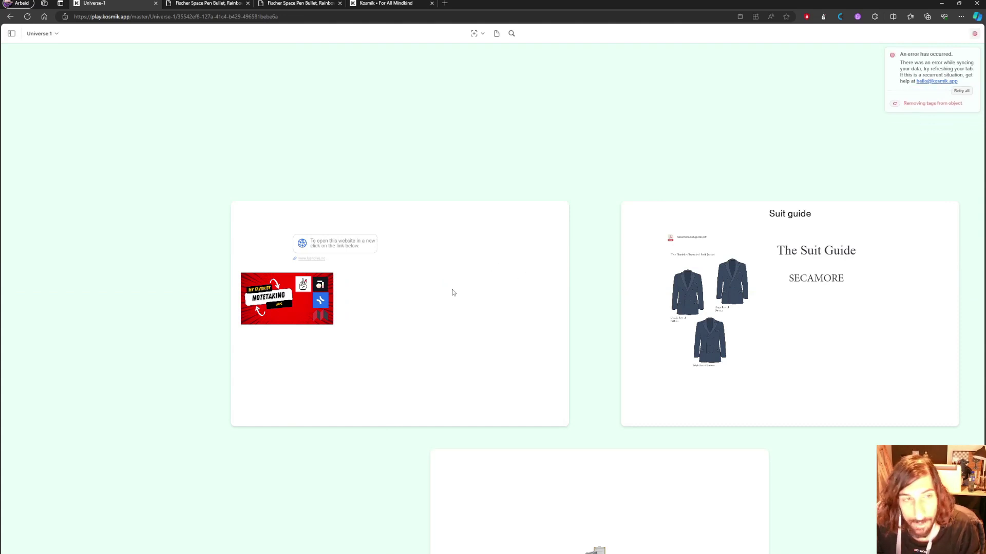
pyautogui.moveTo(298, 296); pyautogui.dragTo(510, 256)
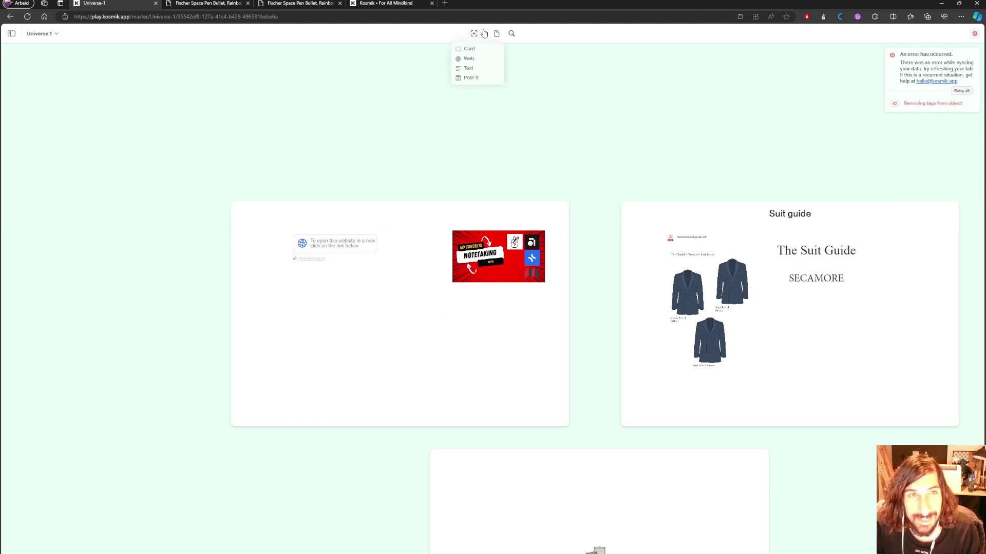
# Add a post-it and place it below the web sticker in the left card.
pyautogui.moveTo(474, 34)
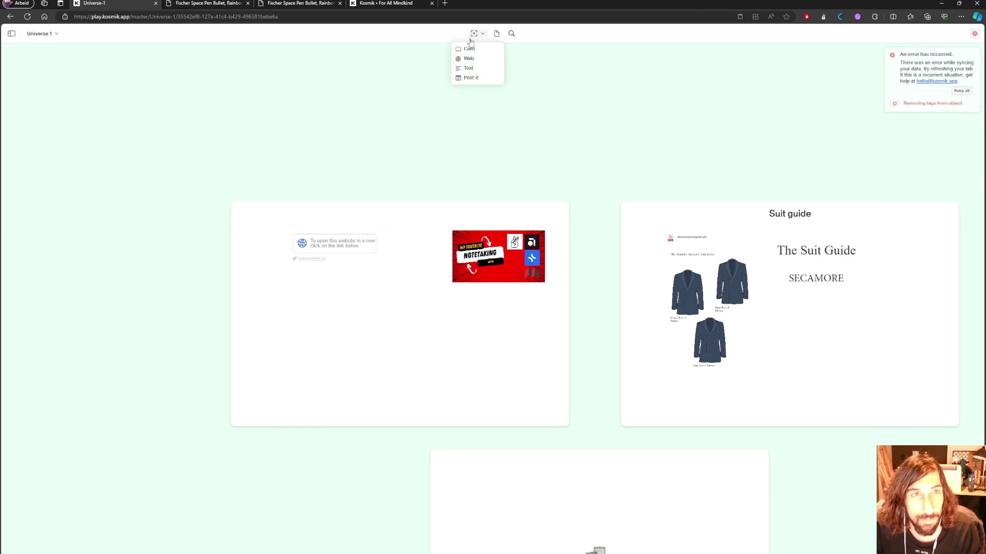
pyautogui.click(470, 78)
pyautogui.moveTo(497, 324); pyautogui.dragTo(297, 351)
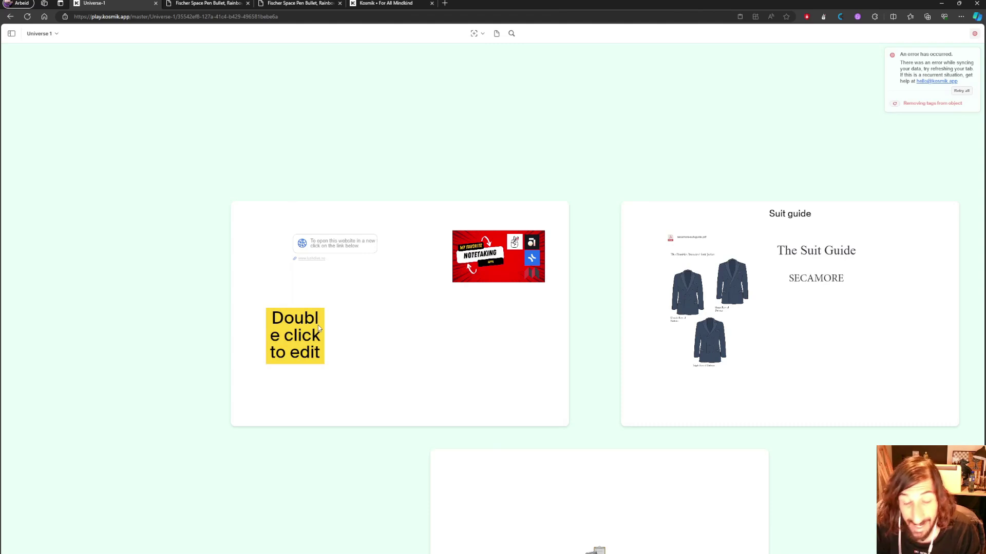
# Change the post-it's colour to lavender.
pyautogui.doubleClick(310, 338)
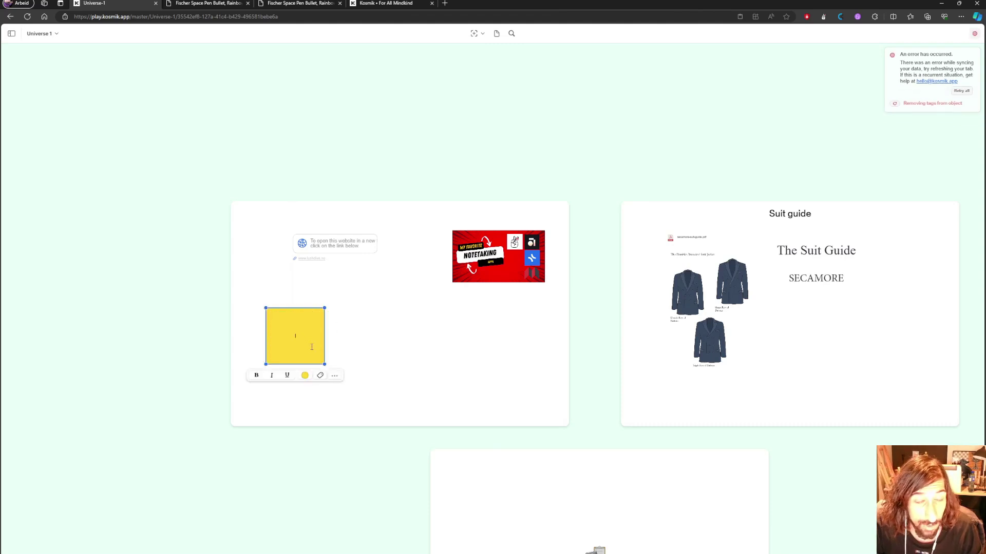
pyautogui.click(305, 376)
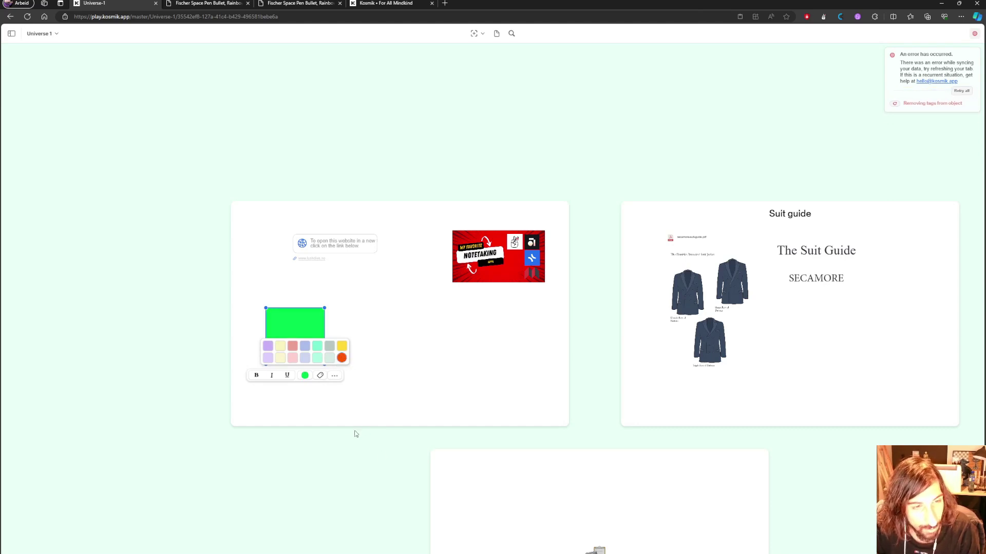
pyautogui.click(398, 346)
pyautogui.click(292, 348)
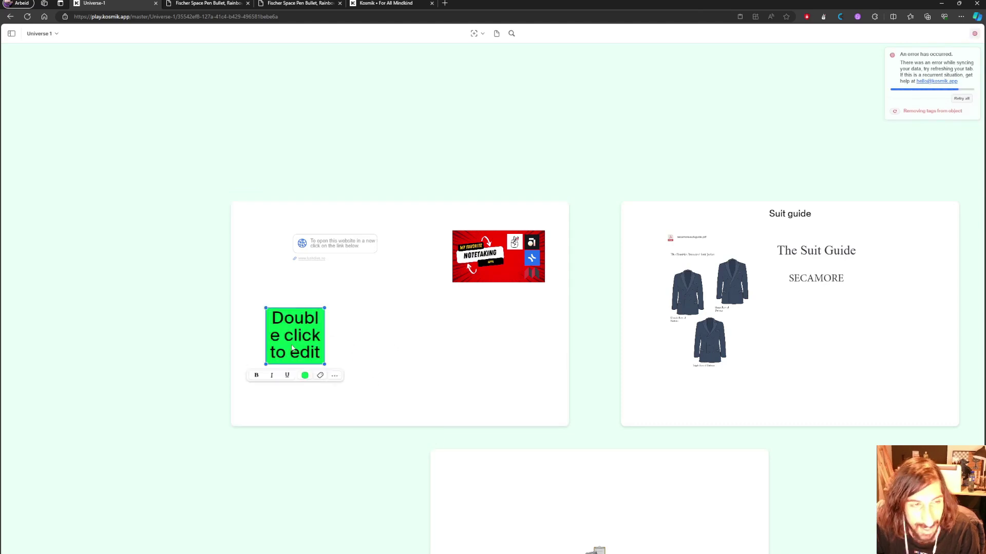
pyautogui.click(305, 375)
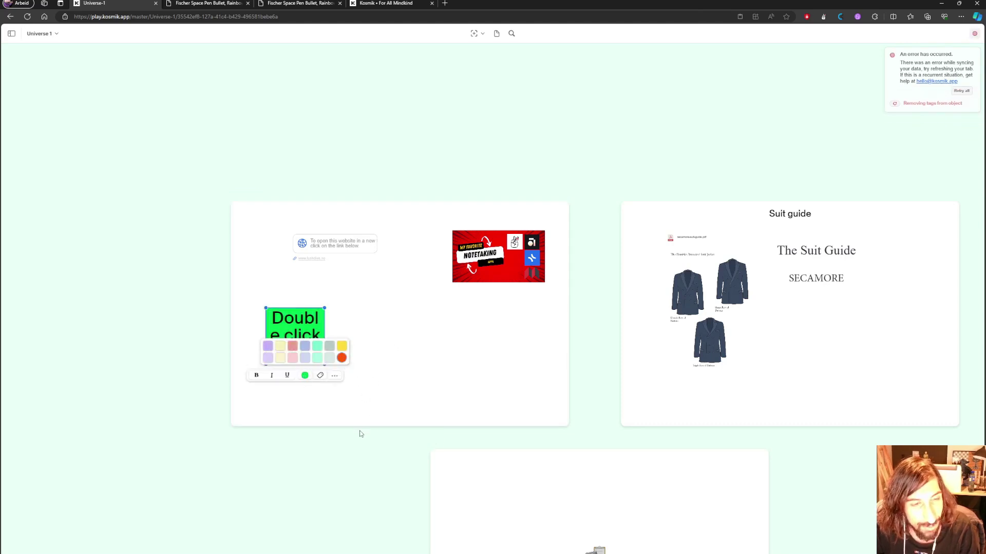
pyautogui.click(294, 358)
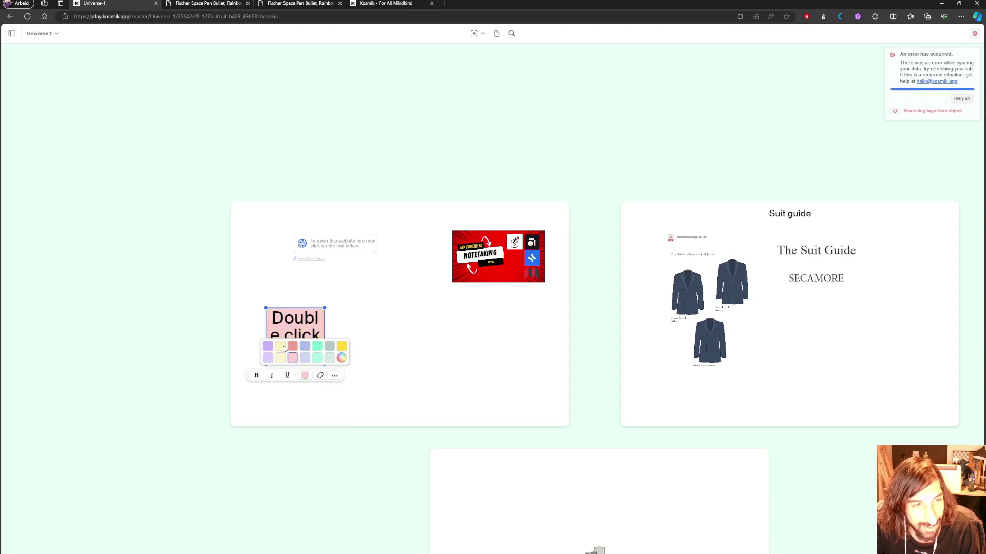
pyautogui.click(268, 346)
# Nudge the website-and-thumbnail card slightly left and give it a mint green background.
pyautogui.moveTo(388, 333); pyautogui.dragTo(386, 332)
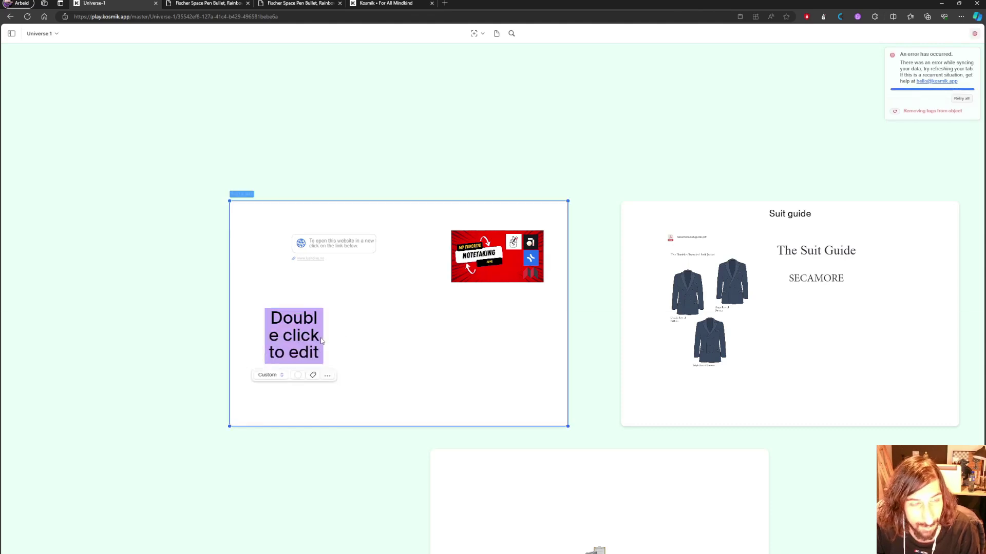
pyautogui.click(403, 365)
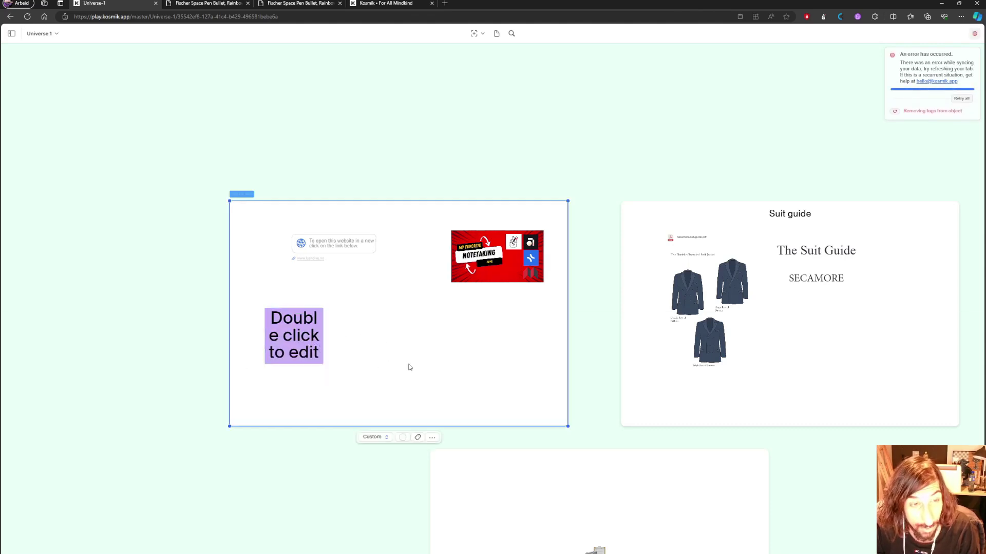
pyautogui.click(403, 437)
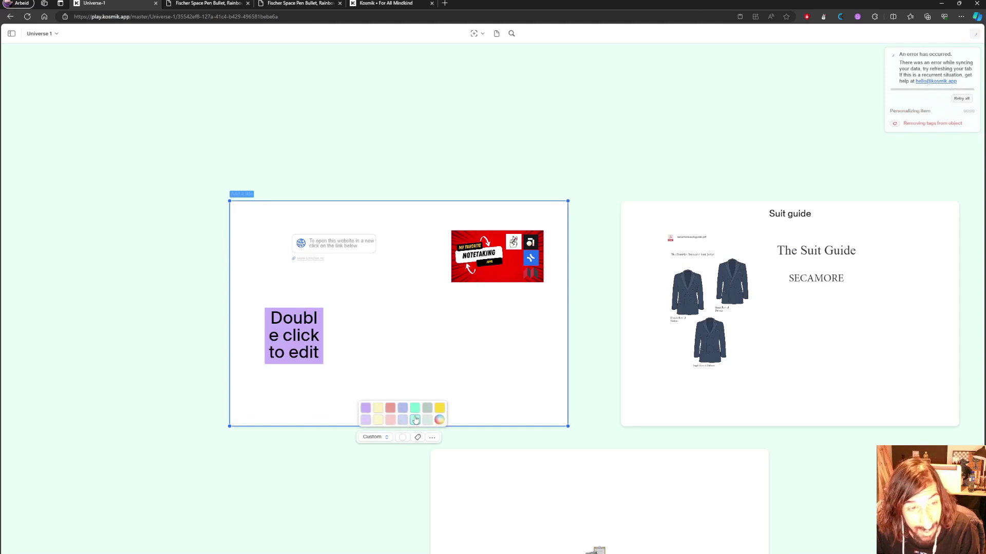
pyautogui.click(415, 421)
# Turn the Suit guide card yellow and move The Suit Guide title within it.
pyautogui.click(668, 406)
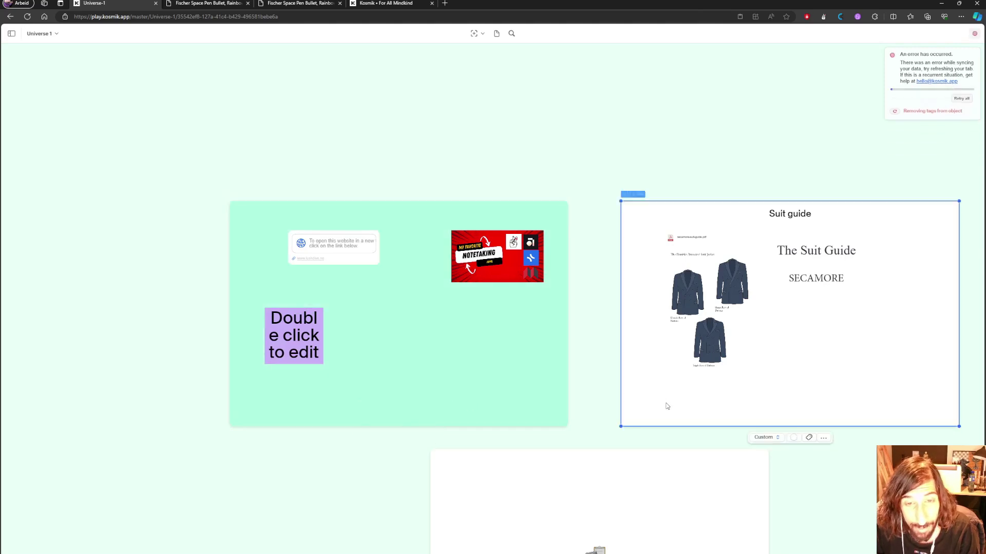
pyautogui.click(796, 439)
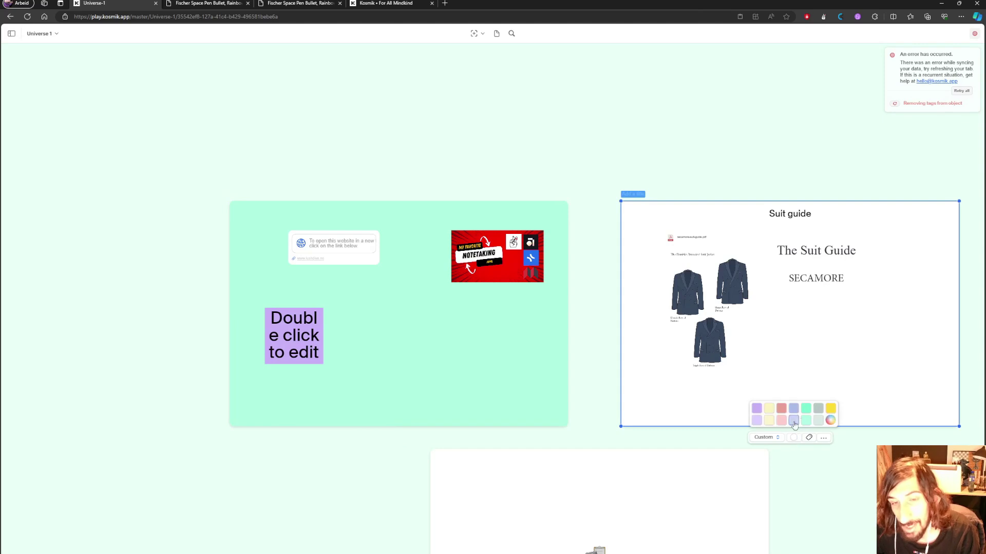
pyautogui.click(830, 408)
pyautogui.scroll(-1, 675, 391)
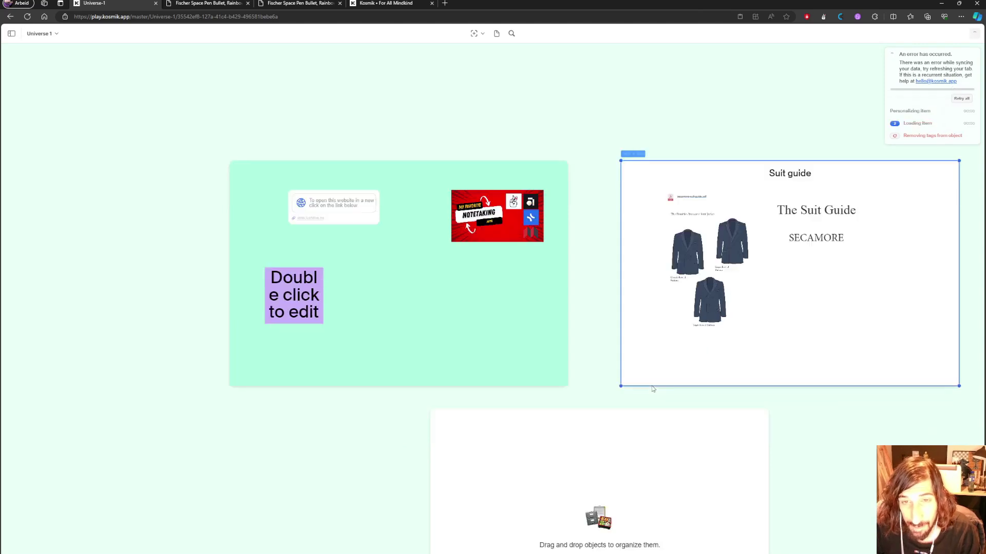
pyautogui.scroll(-1, 812, 372)
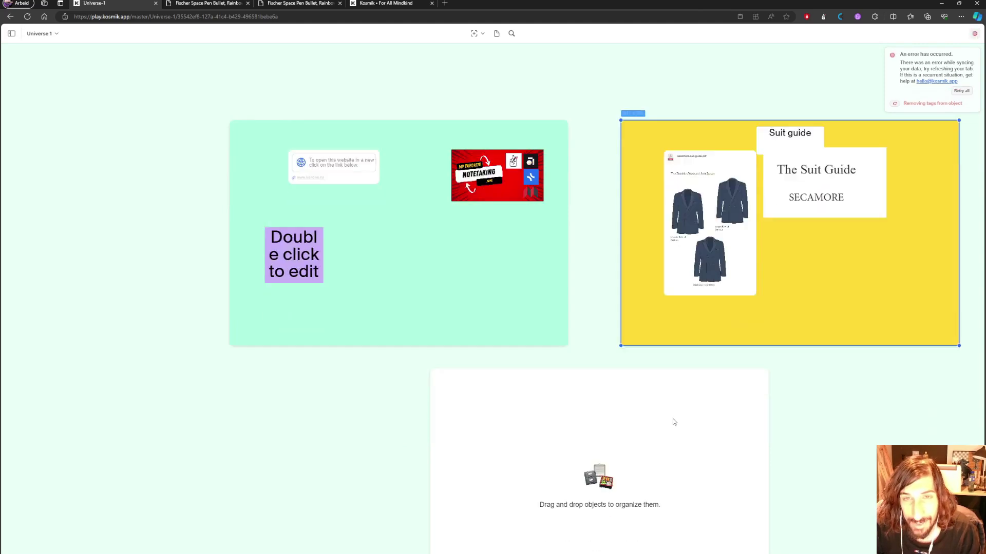
pyautogui.moveTo(810, 173); pyautogui.dragTo(833, 194)
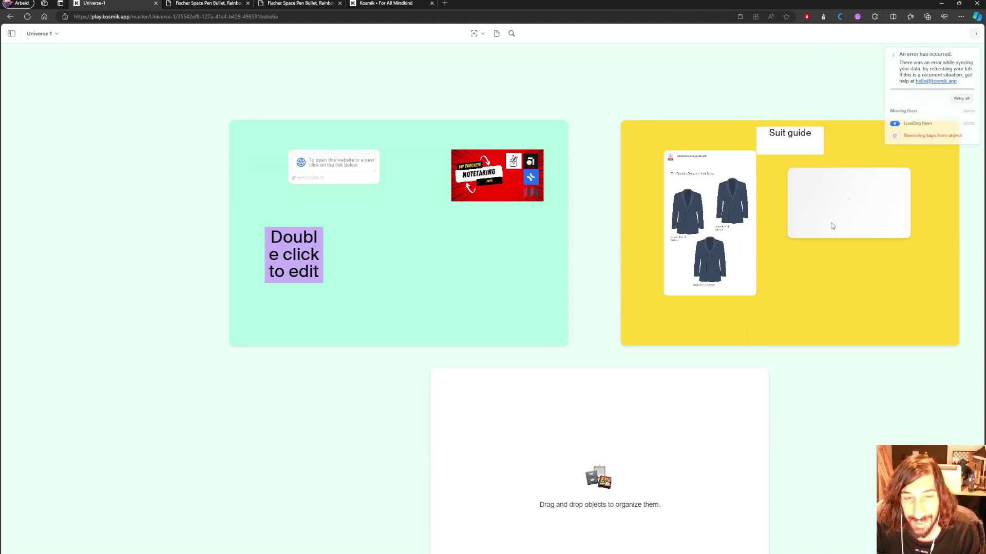
# Reposition The Suit Guide title and Suit guide label, then open secamore-suit-guide.pdf in the reader.
pyautogui.scroll(-5, 492, 318)
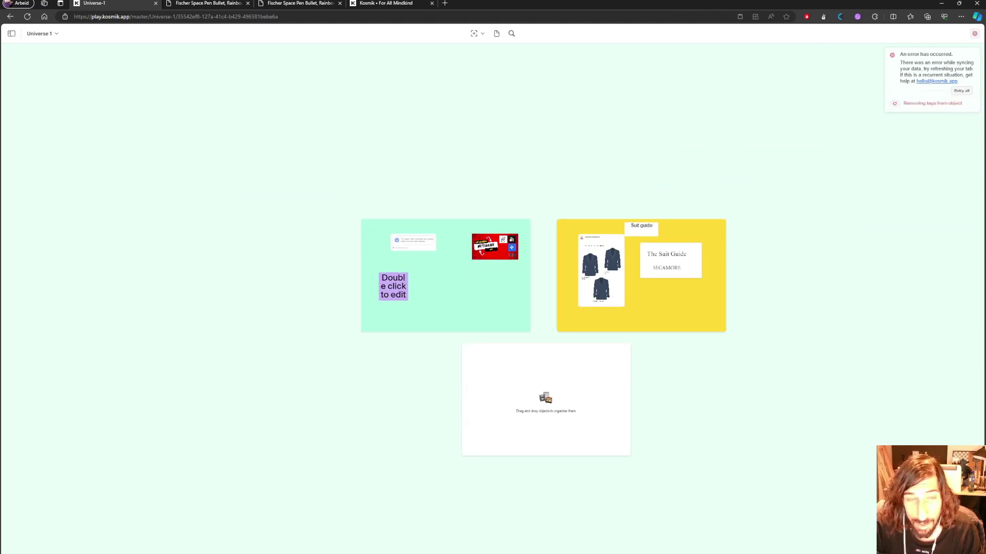
pyautogui.click(474, 248)
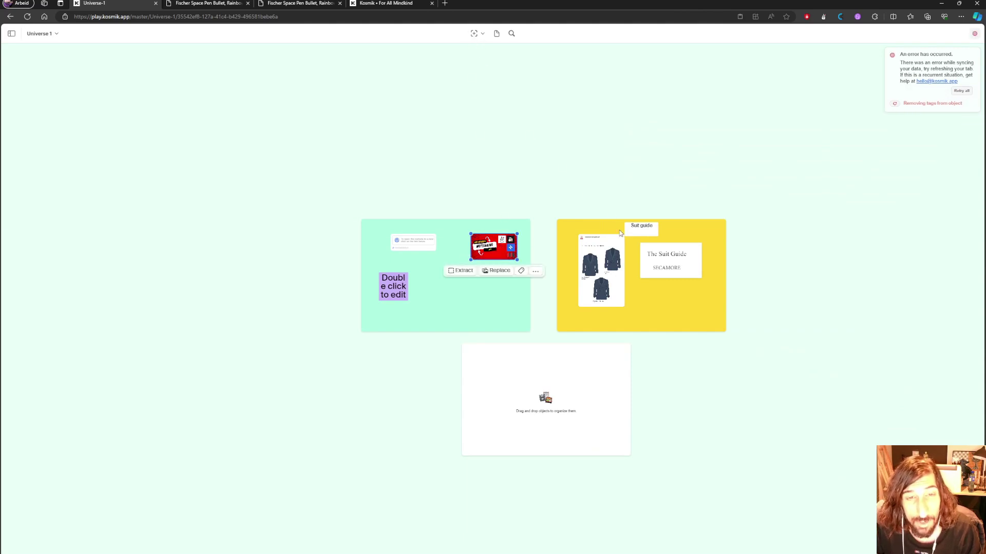
pyautogui.moveTo(662, 245); pyautogui.dragTo(642, 230)
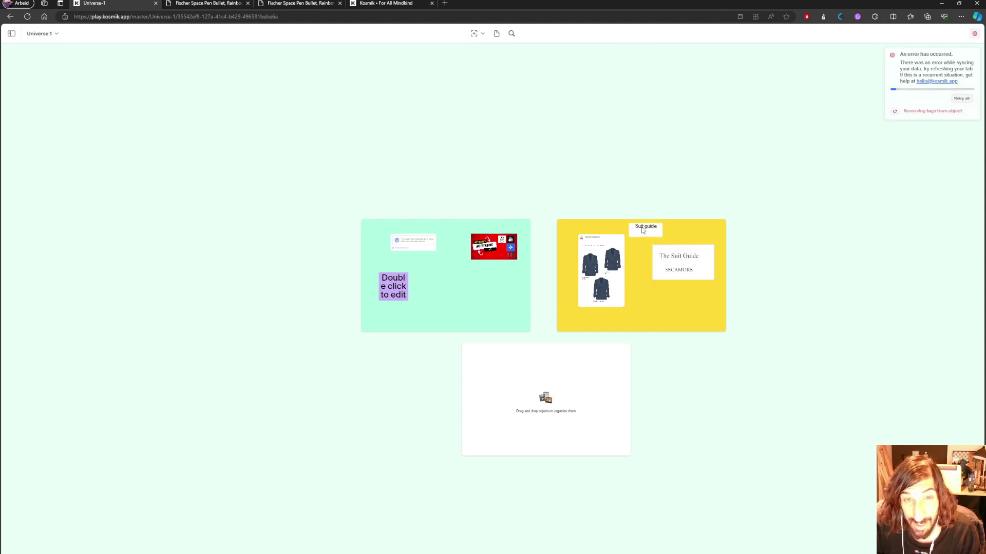
pyautogui.doubleClick(642, 231)
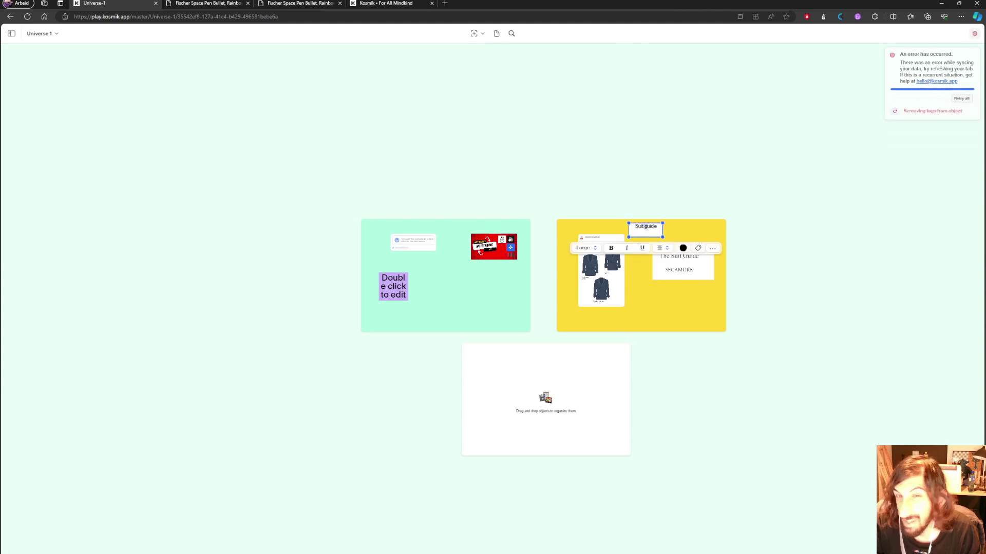
pyautogui.click(688, 203)
pyautogui.moveTo(648, 231); pyautogui.dragTo(669, 265)
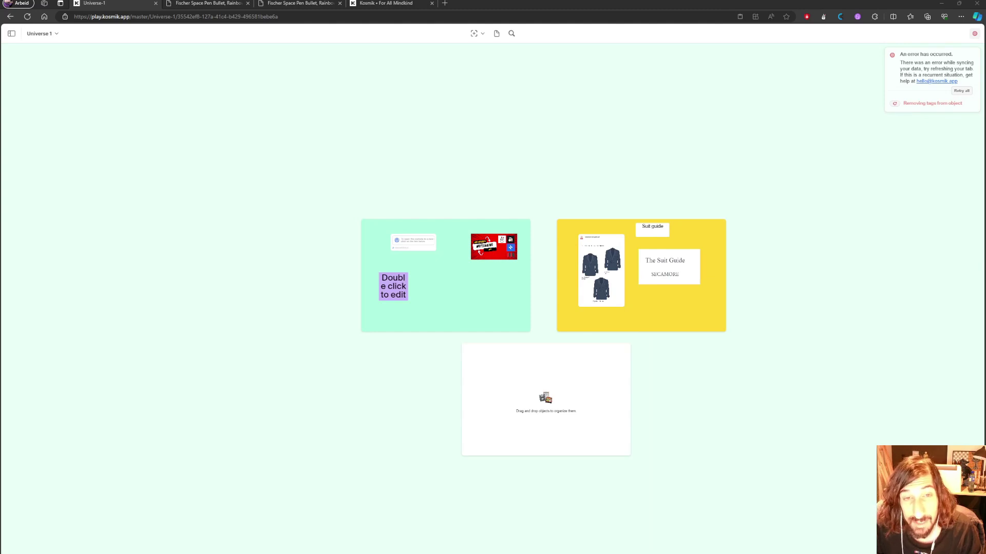
pyautogui.click(614, 256)
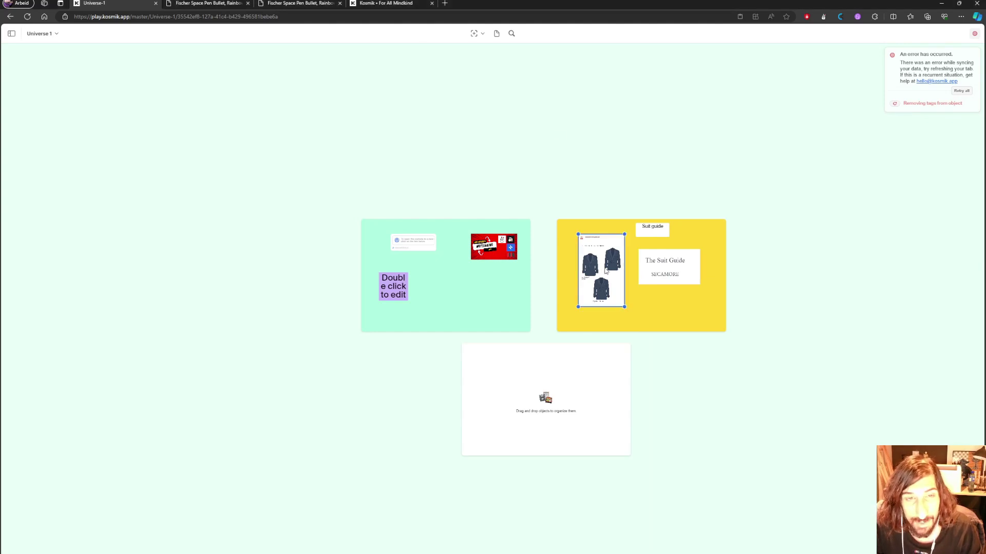
pyautogui.click(560, 321)
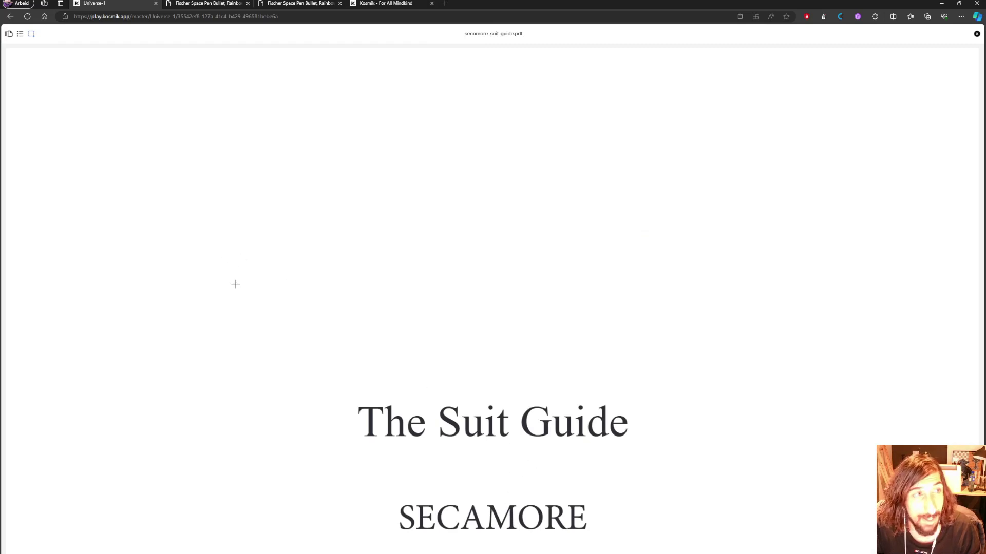
# Extract the jacket illustration from page 4, The Classic Fit, then close the PDF reader.
pyautogui.click(23, 35)
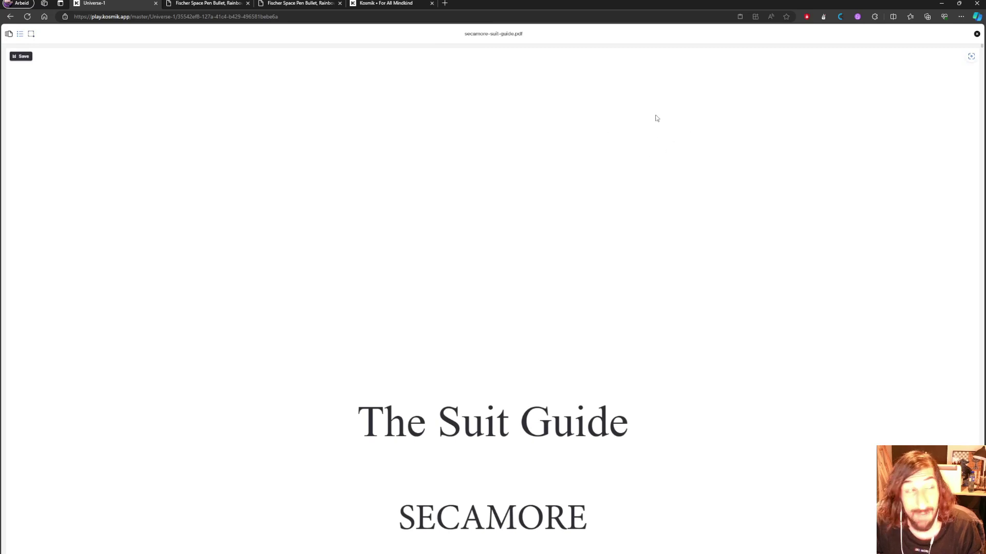
pyautogui.click(10, 33)
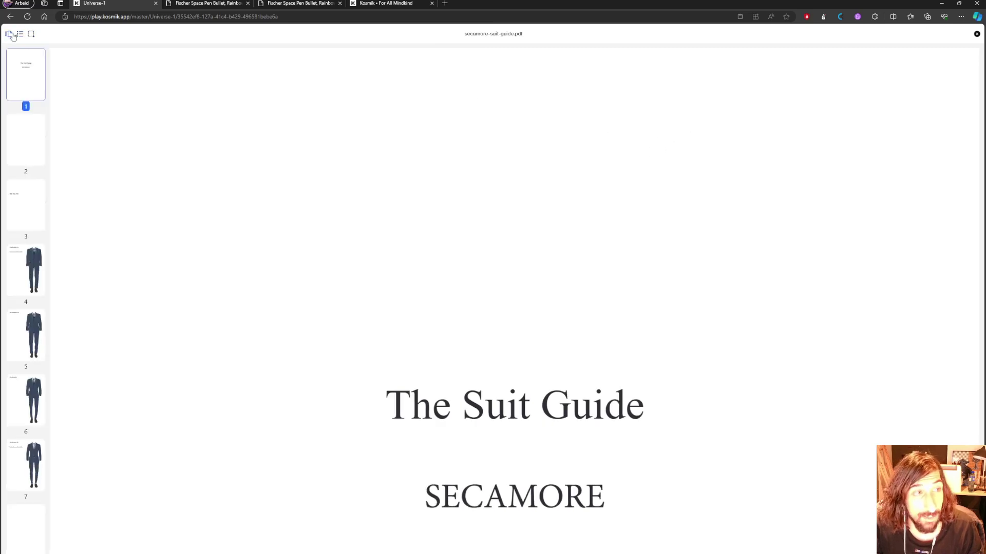
pyautogui.click(16, 284)
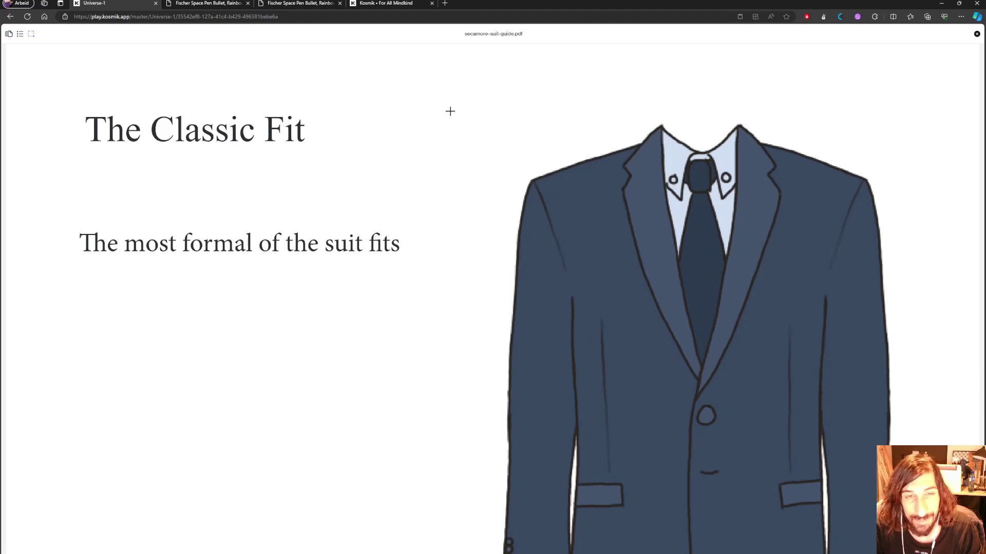
pyautogui.moveTo(449, 110); pyautogui.dragTo(918, 496)
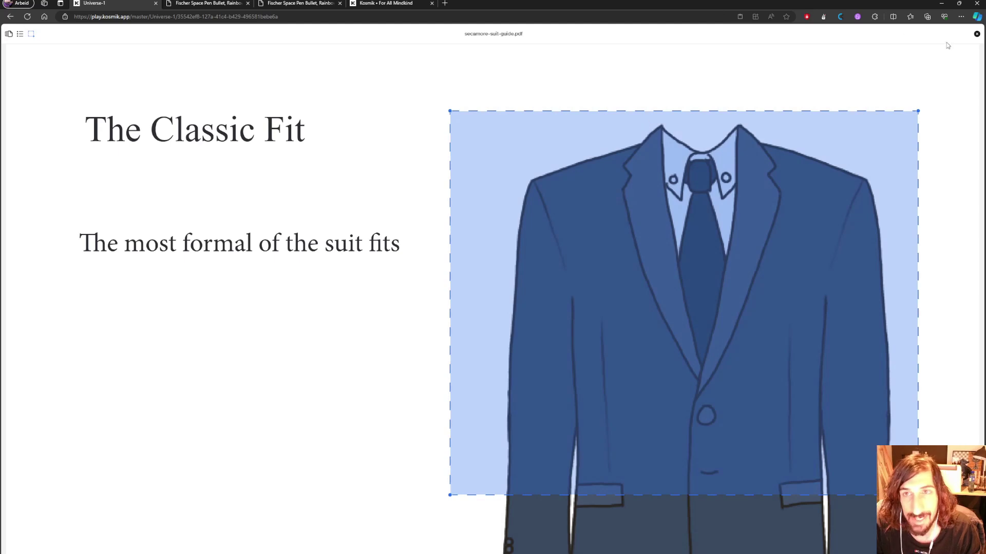
pyautogui.click(977, 34)
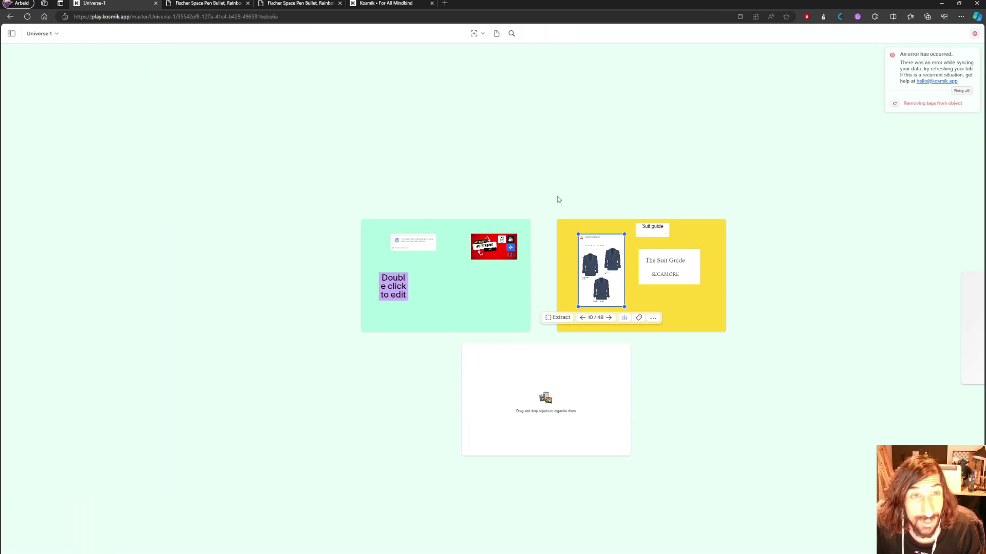
# Drop one extracted image into the lower empty card and another beside the yellow card.
pyautogui.click(477, 33)
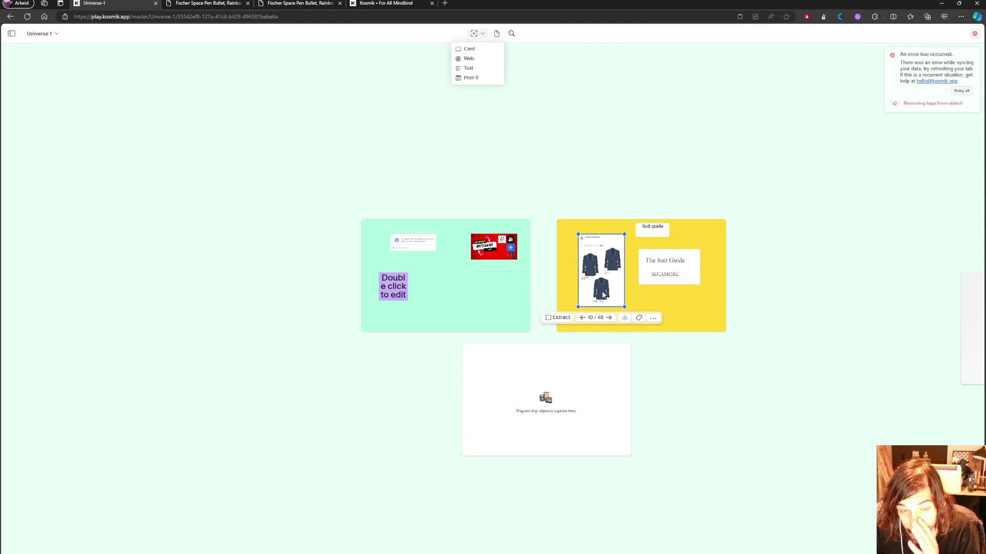
pyautogui.click(652, 319)
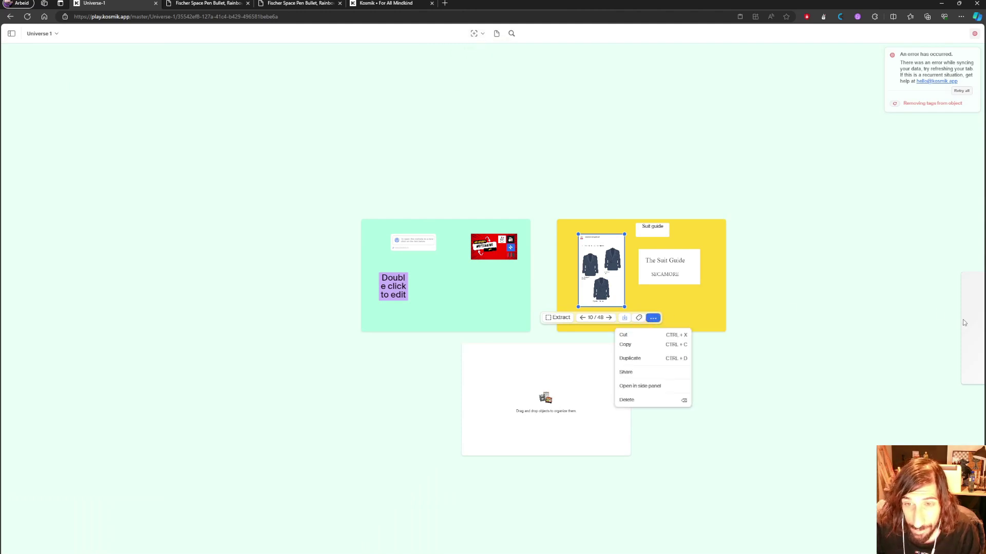
pyautogui.moveTo(963, 322); pyautogui.dragTo(490, 396)
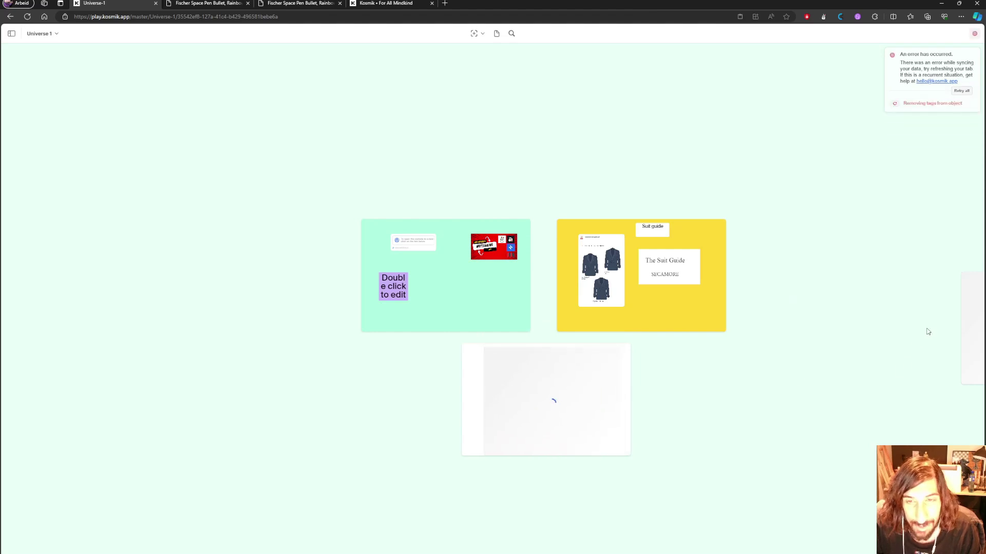
pyautogui.moveTo(969, 333); pyautogui.dragTo(752, 288)
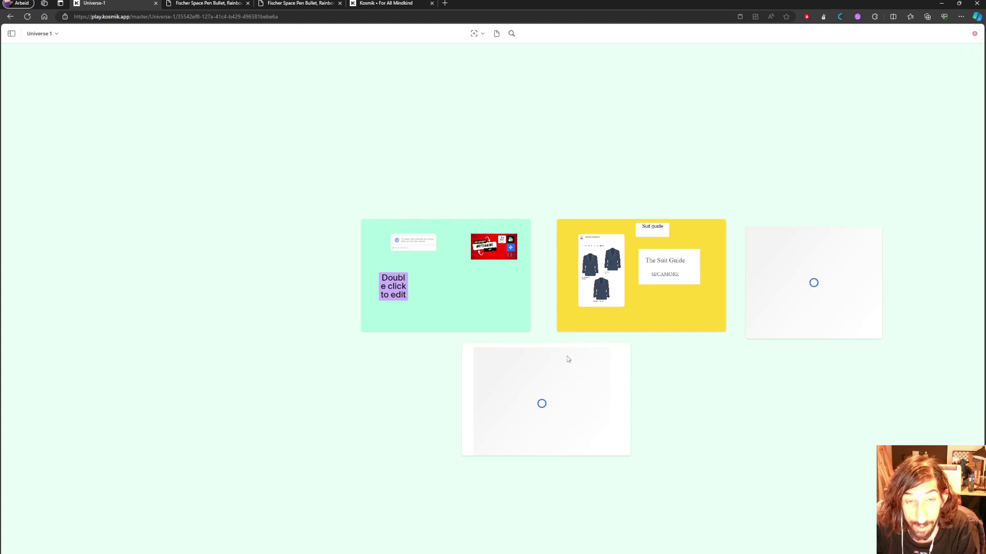
# Move the new image card so it sits just above the yellow card.
pyautogui.moveTo(823, 303); pyautogui.dragTo(662, 230)
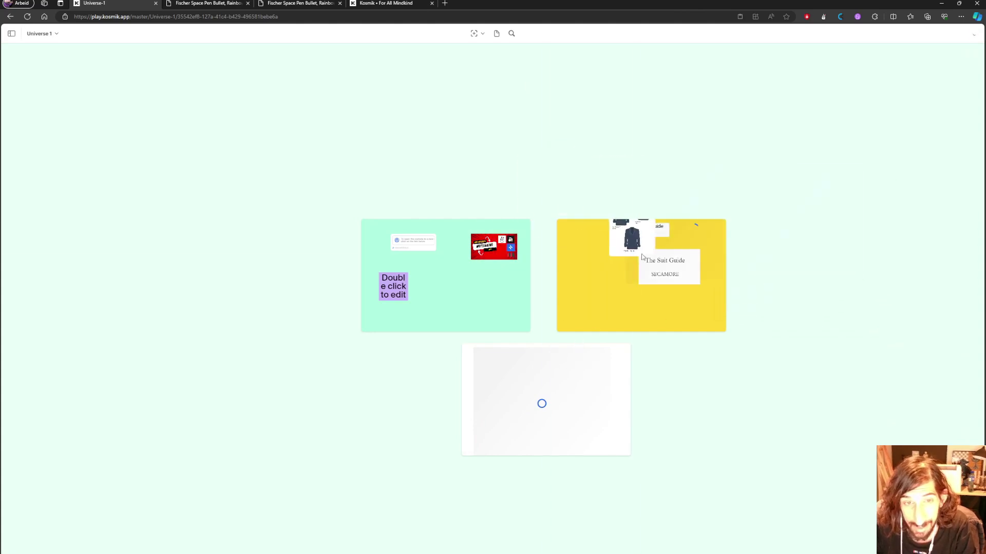
pyautogui.moveTo(607, 270); pyautogui.dragTo(599, 295)
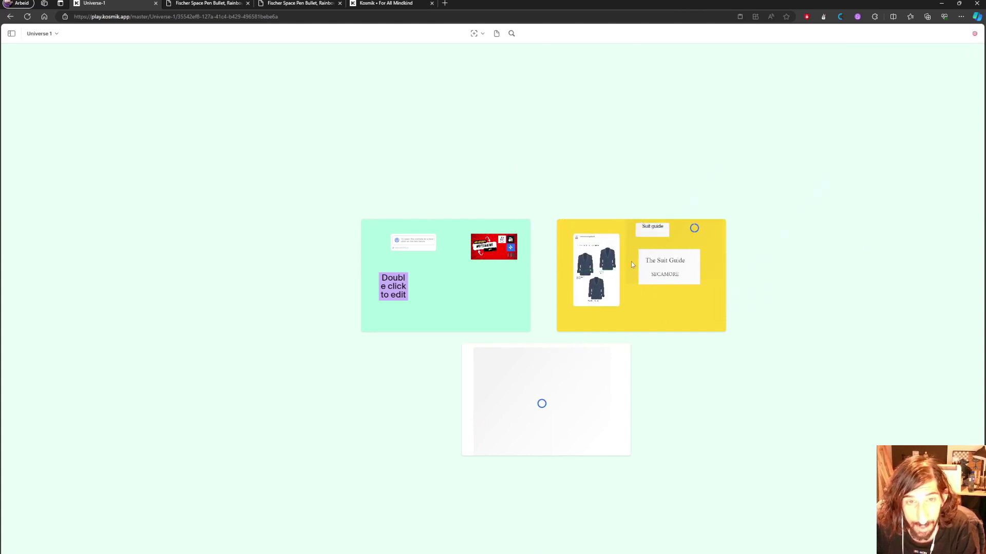
pyautogui.moveTo(694, 228); pyautogui.dragTo(695, 185)
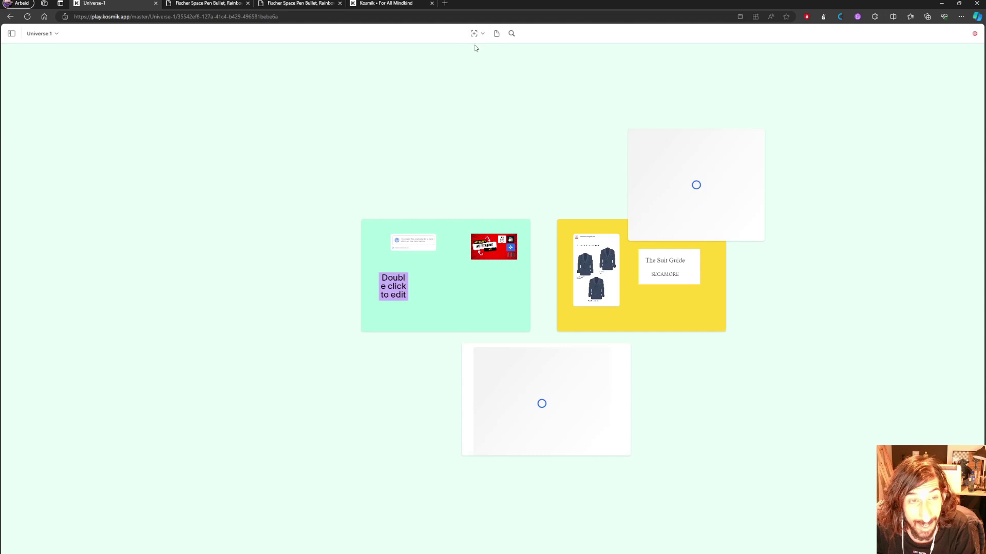
# Delete the mint, yellow and lower cards from the canvas.
pyautogui.click(451, 285)
pyautogui.press('Delete')
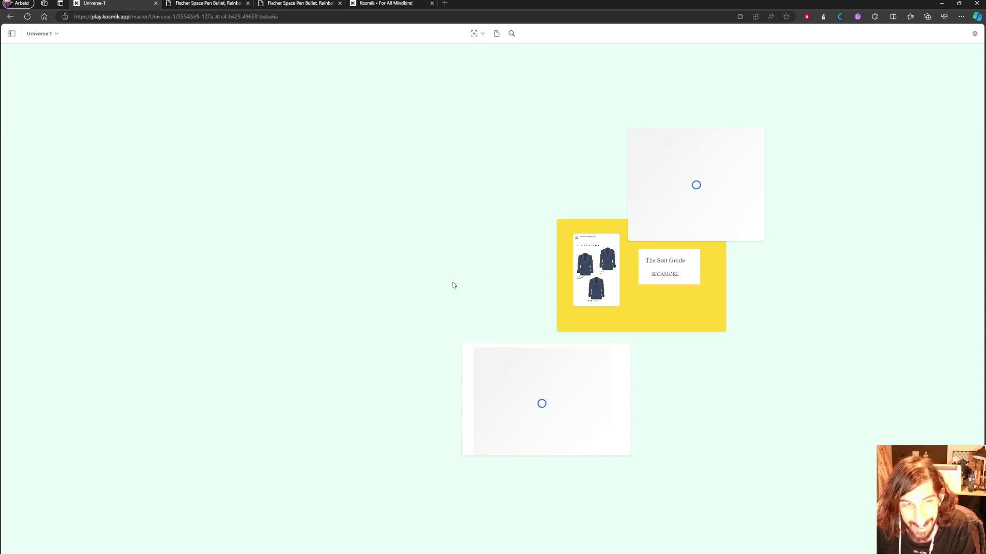
pyautogui.click(608, 309)
pyautogui.press('Delete')
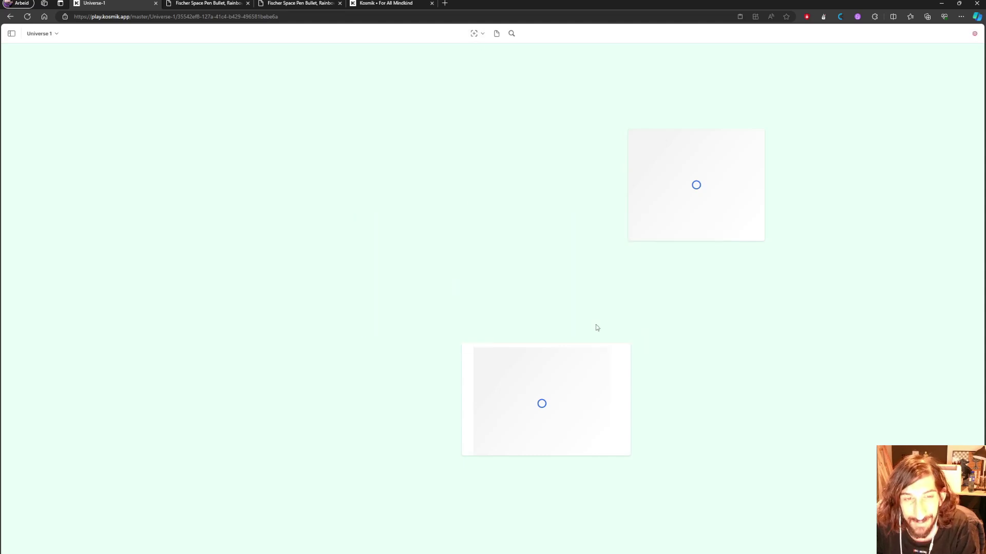
pyautogui.click(466, 375)
pyautogui.press('Delete')
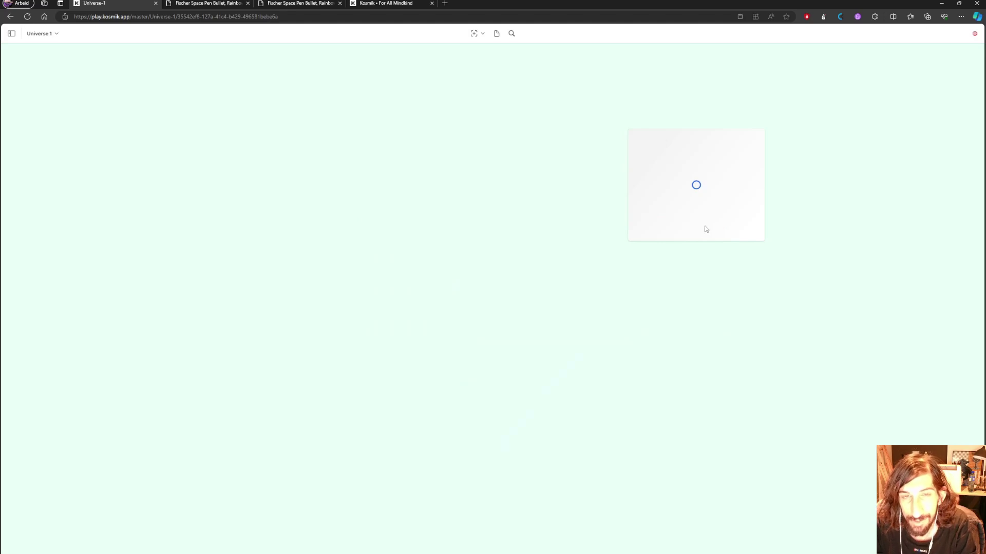